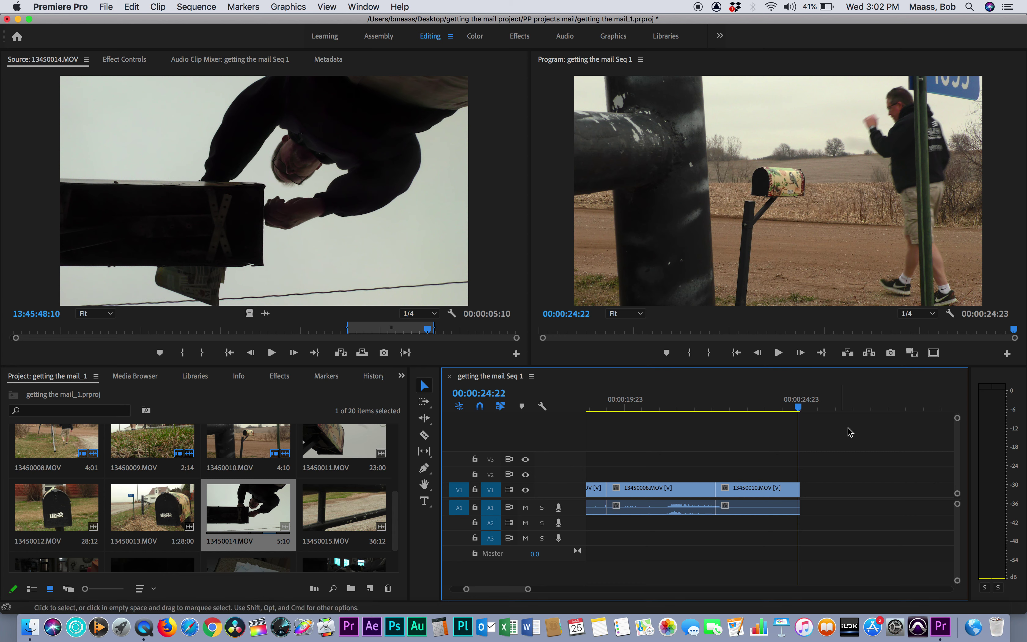
Step: Trim the end of 13450010.MOV so the sequence stops at 00:00:24:23
left_click_drag(800, 408, 775, 421)
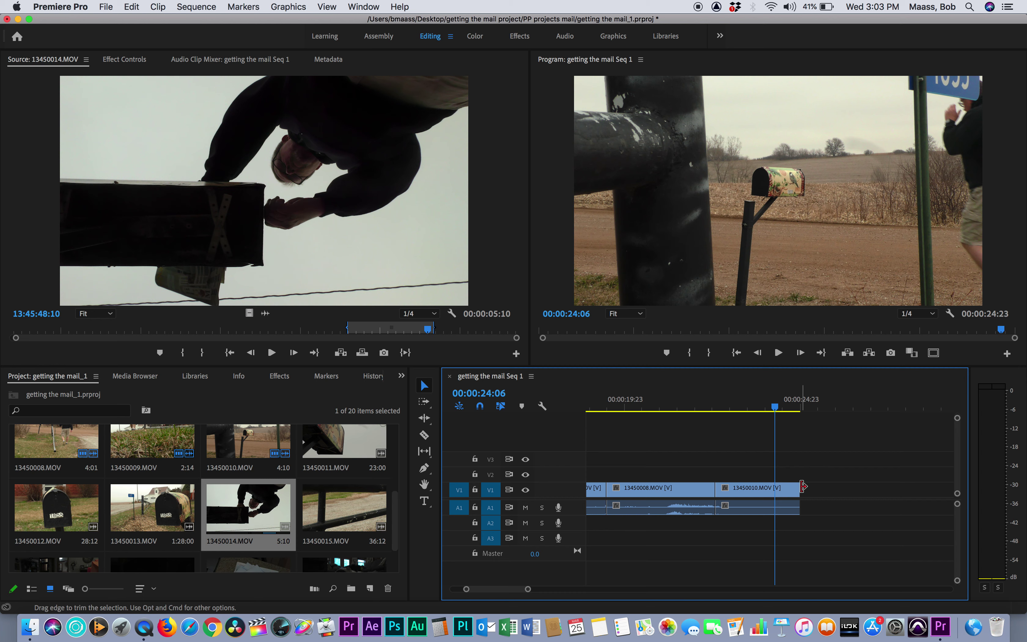
left_click_drag(801, 494, 864, 492)
left_click_drag(771, 408, 803, 426)
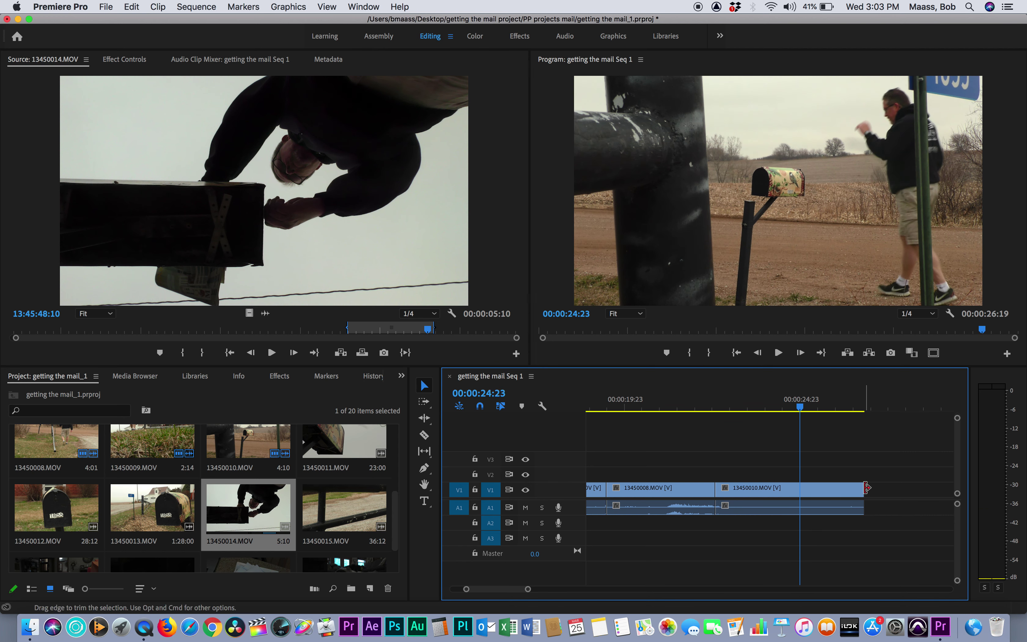
left_click_drag(866, 487, 802, 489)
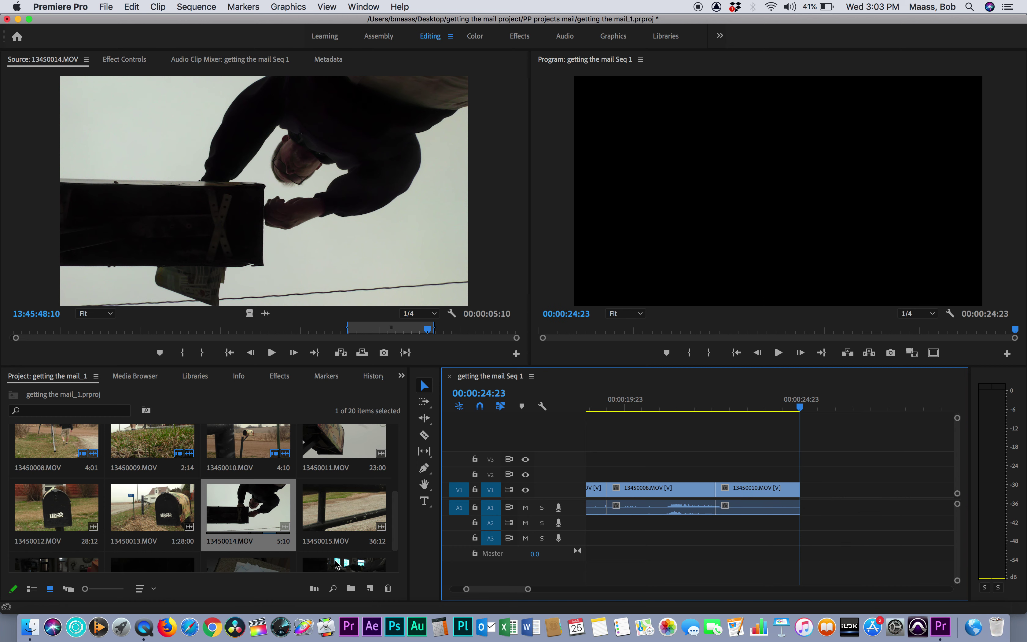
Step: Preview clips 13450011 through 13450014 in the Source monitor, finishing on 13450014.MOV
double_click(360, 449)
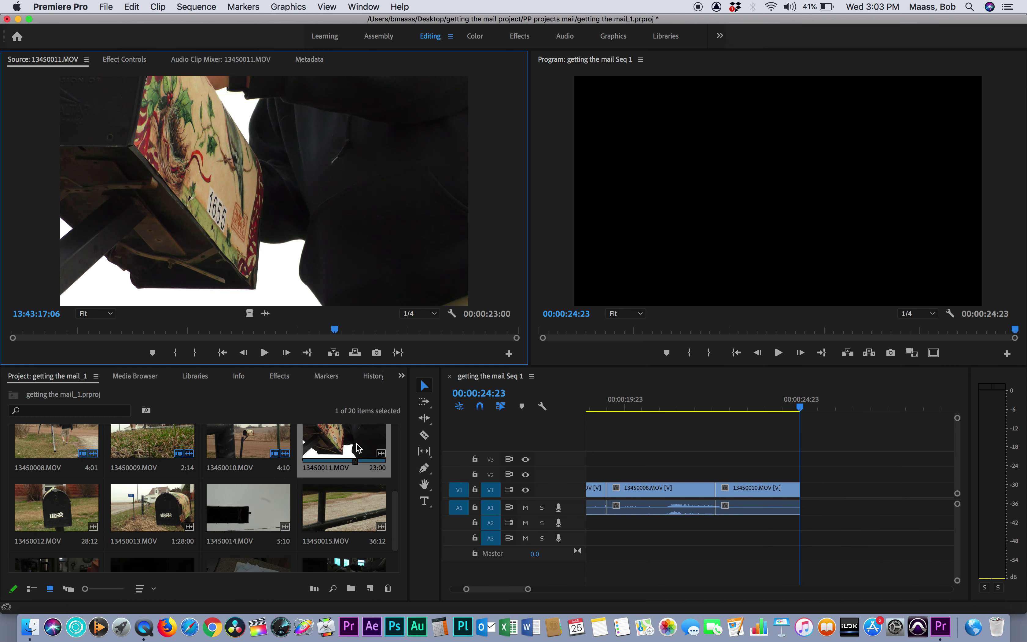
left_click_drag(165, 334, 390, 344)
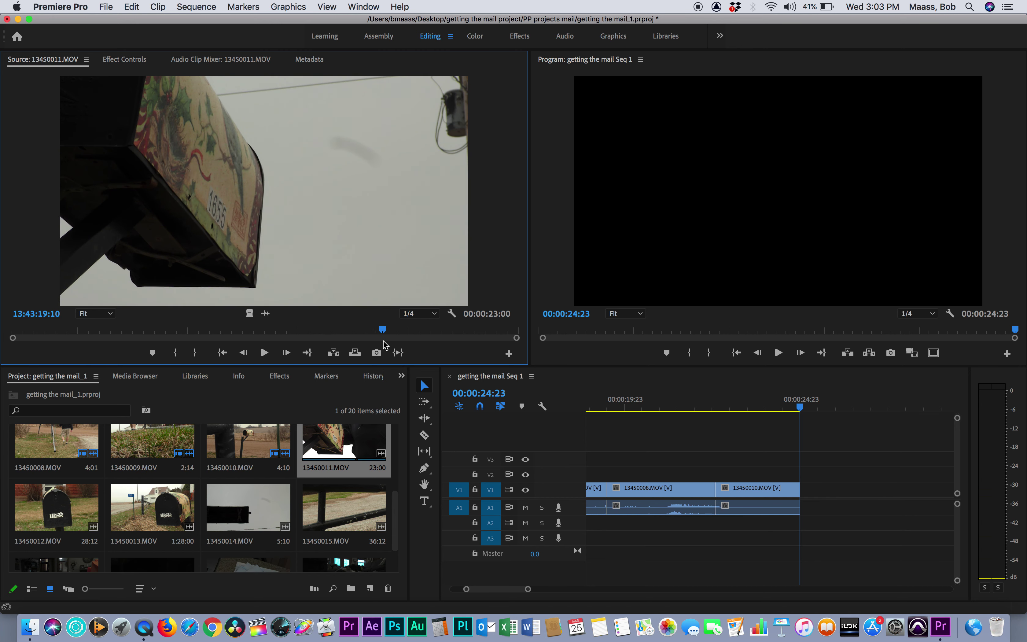
double_click(51, 518)
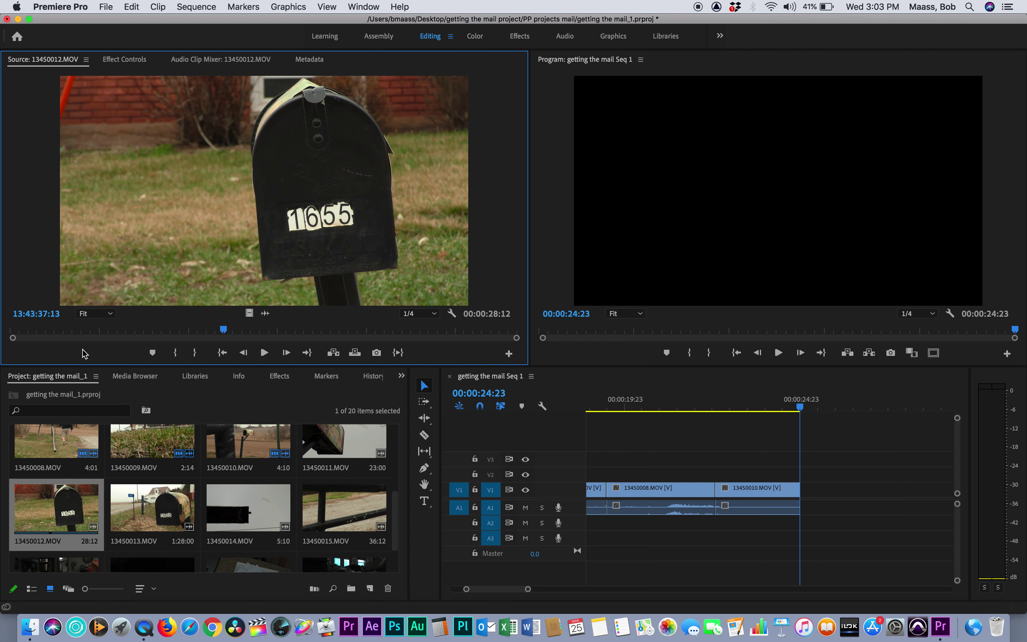
left_click_drag(66, 336, 470, 327)
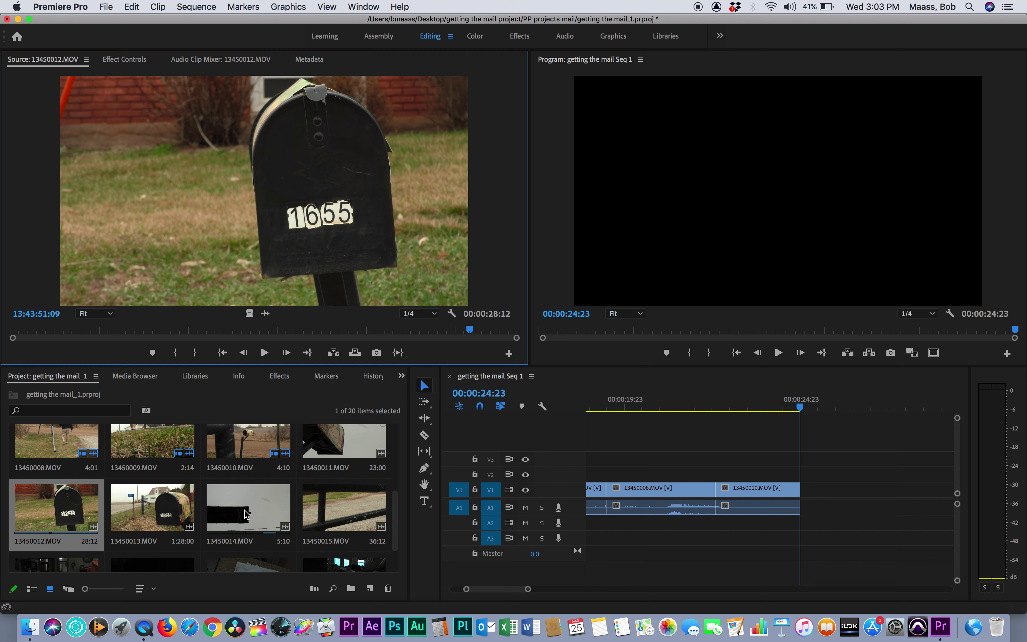
double_click(154, 528)
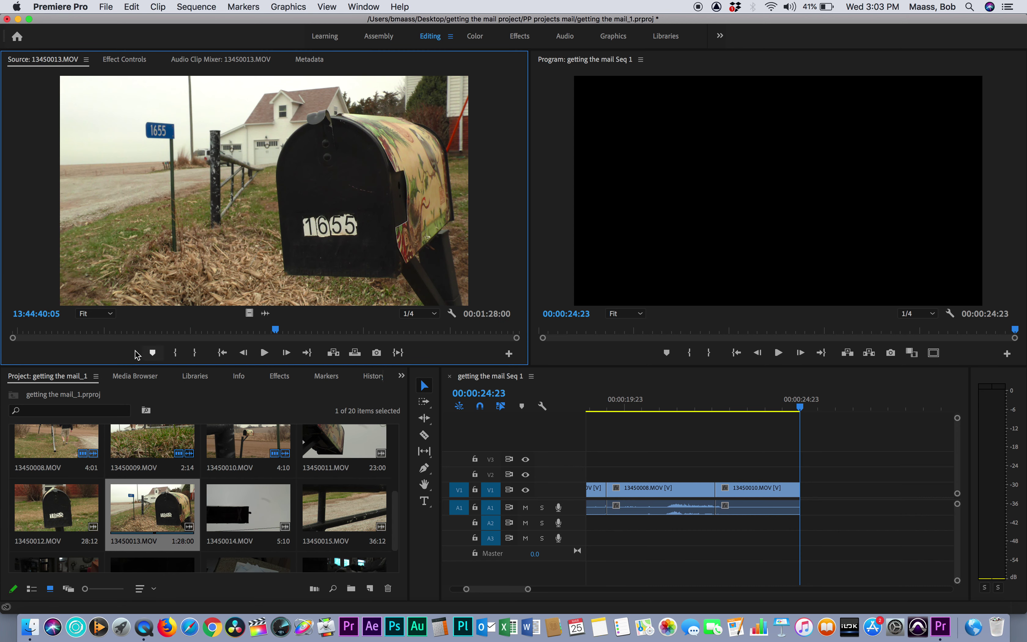
left_click_drag(110, 334, 199, 336)
double_click(252, 506)
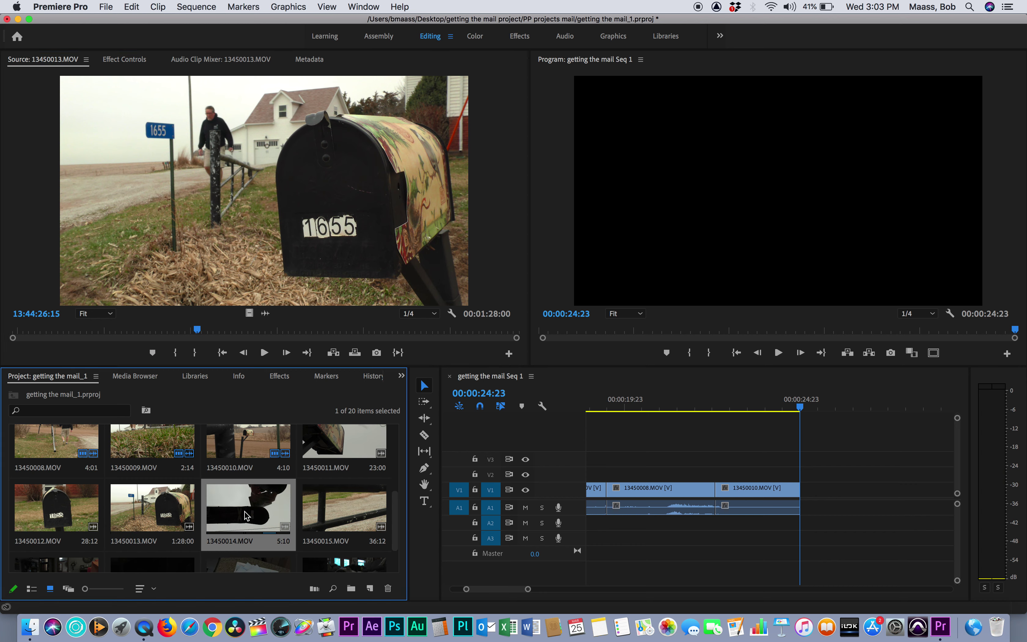
left_click_drag(234, 334, 355, 334)
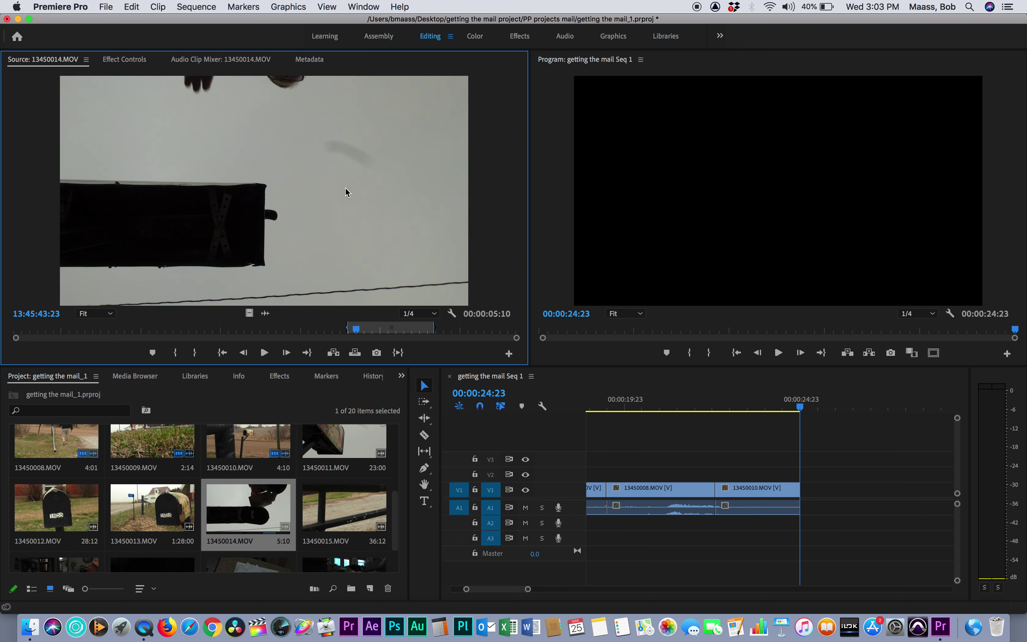
Step: Insert 13450014.MOV after 13450010.MOV and trim it to end at 00:00:29:17
left_click(333, 353)
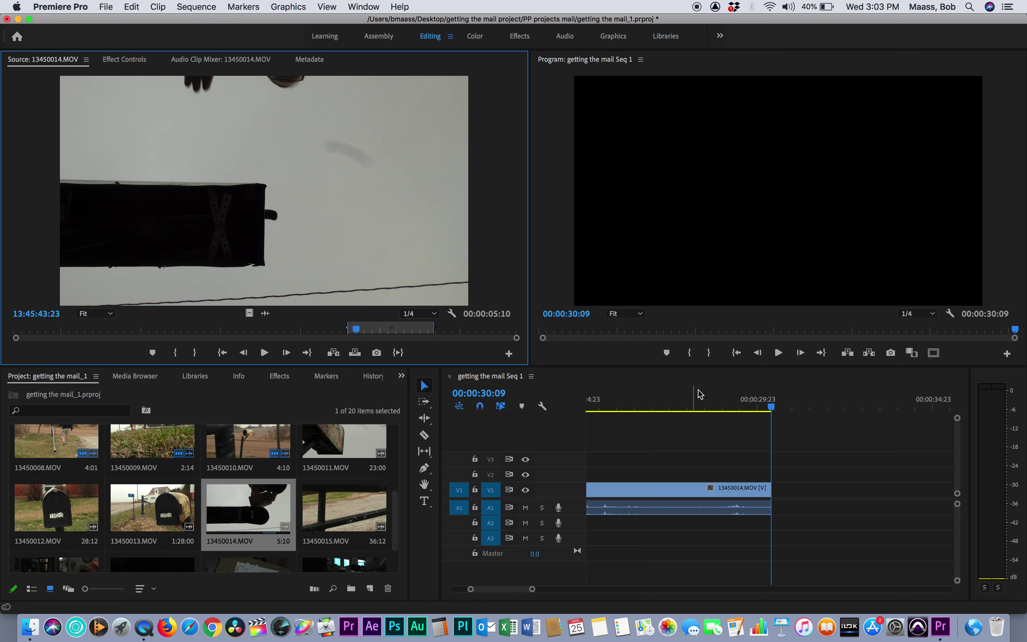
left_click_drag(700, 394, 565, 413)
key("space")
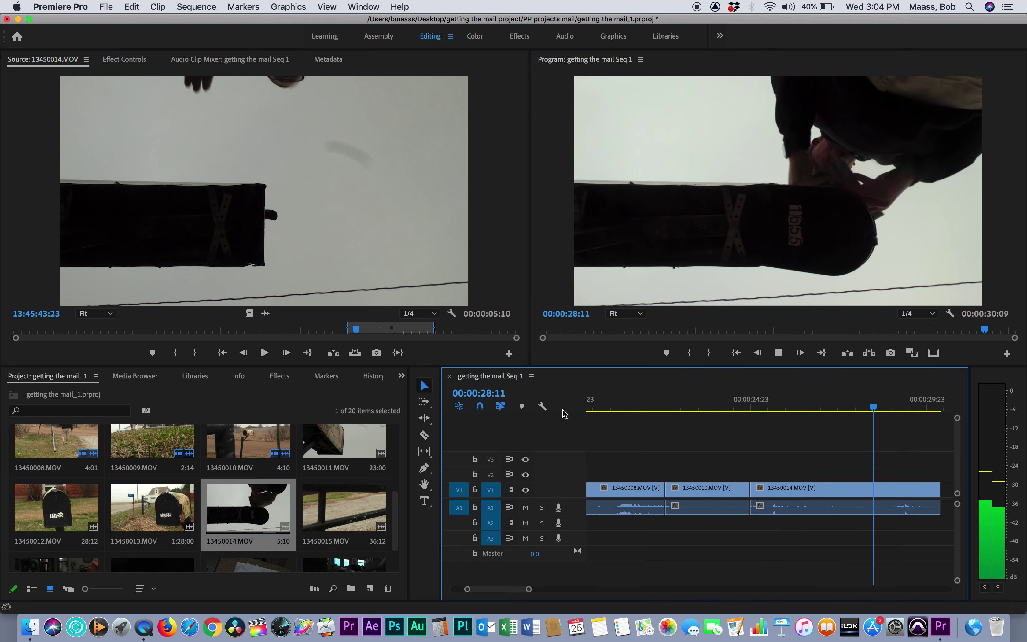
key("space")
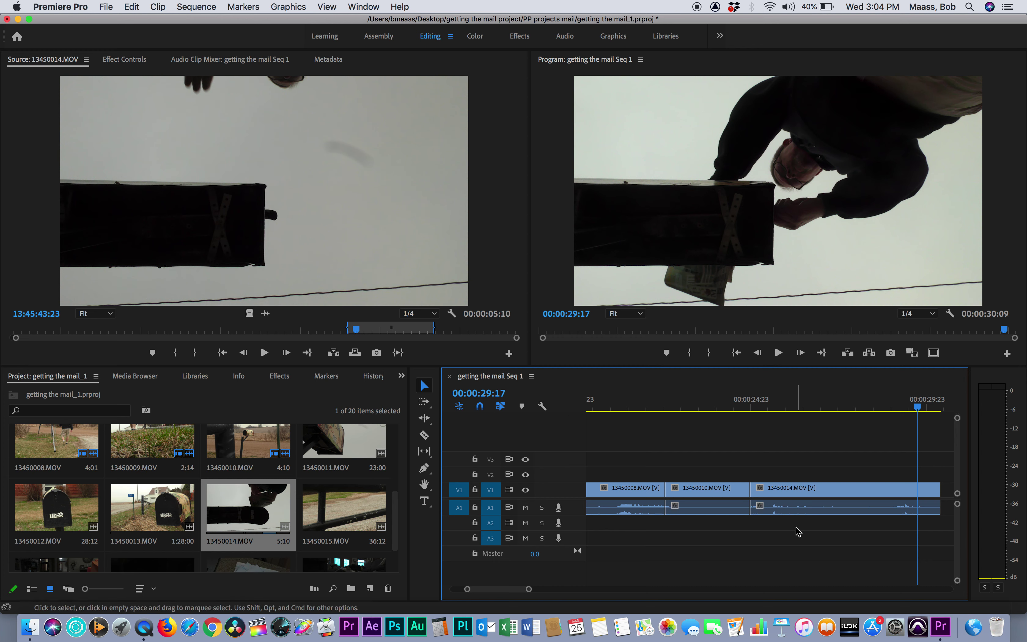
left_click_drag(934, 494, 917, 493)
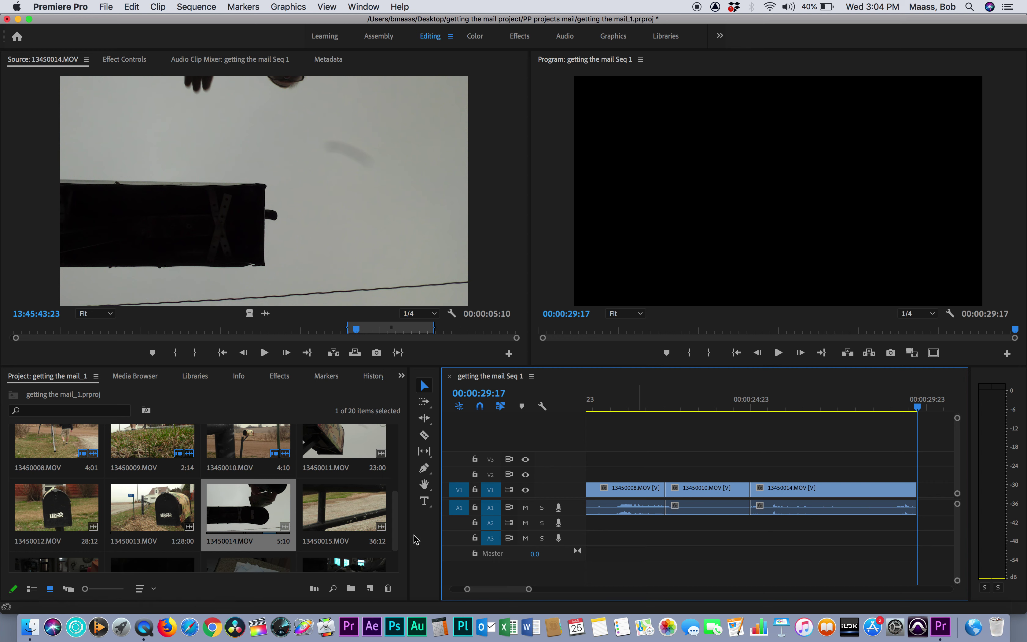
Step: Mark a 6:04 range of 13450013.MOV and append it, making the sequence 00:00:35:21 long
double_click(166, 518)
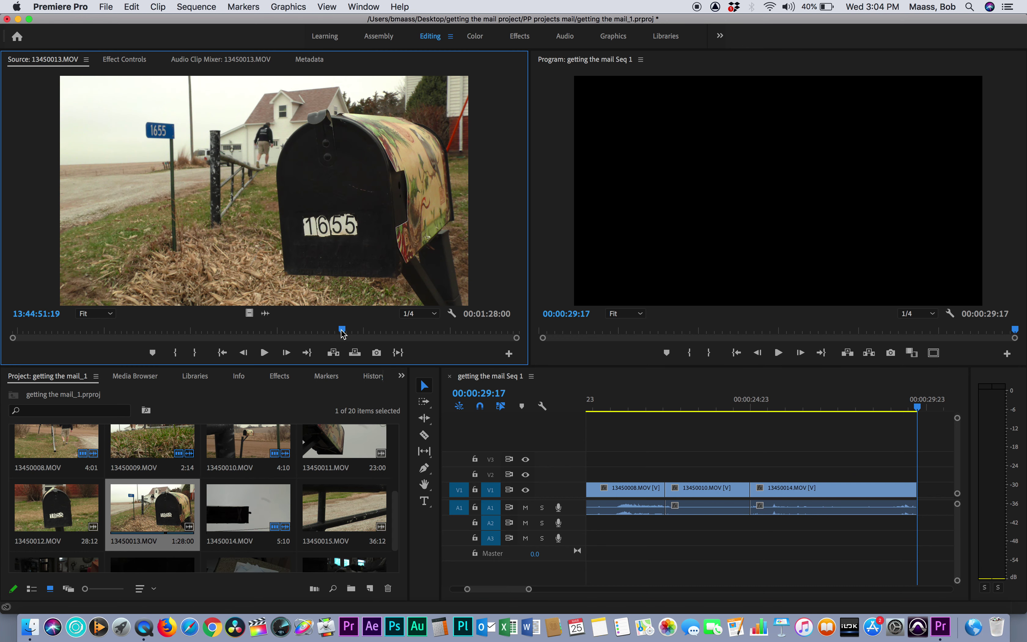
left_click_drag(342, 333, 265, 334)
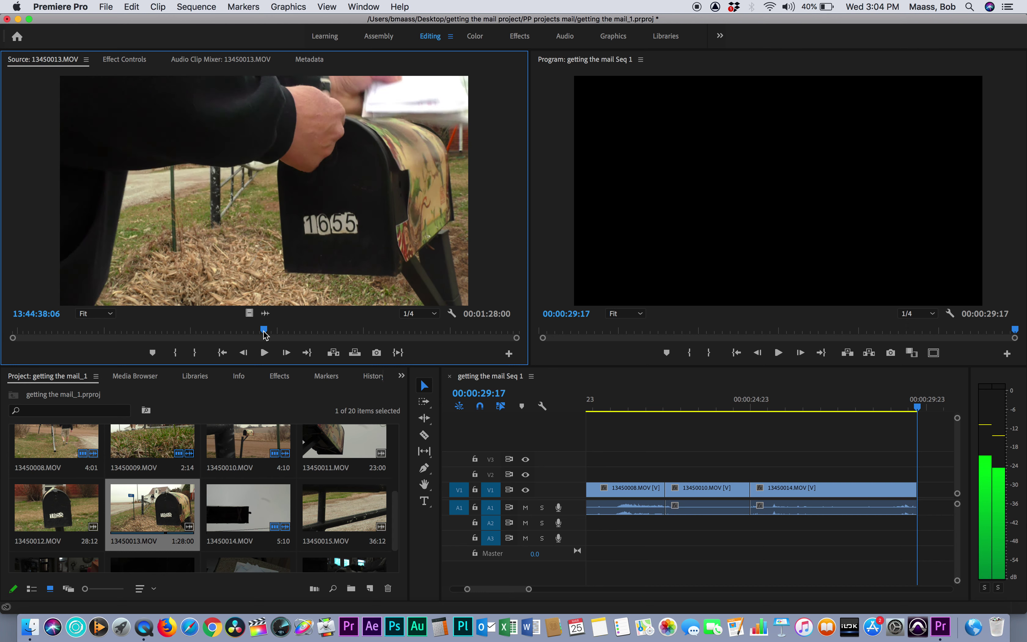
mouse_move(916, 407)
left_mouse_down()
mouse_move(892, 407)
mouse_move(907, 409)
left_mouse_up()
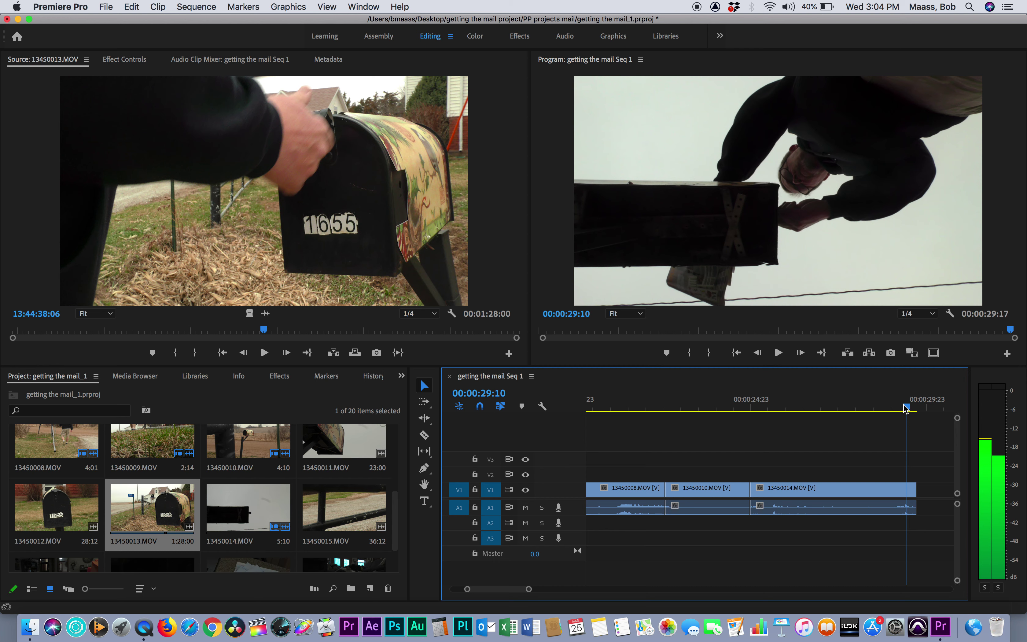
mouse_move(265, 335)
left_mouse_down()
mouse_move(253, 334)
mouse_move(263, 331)
left_mouse_up()
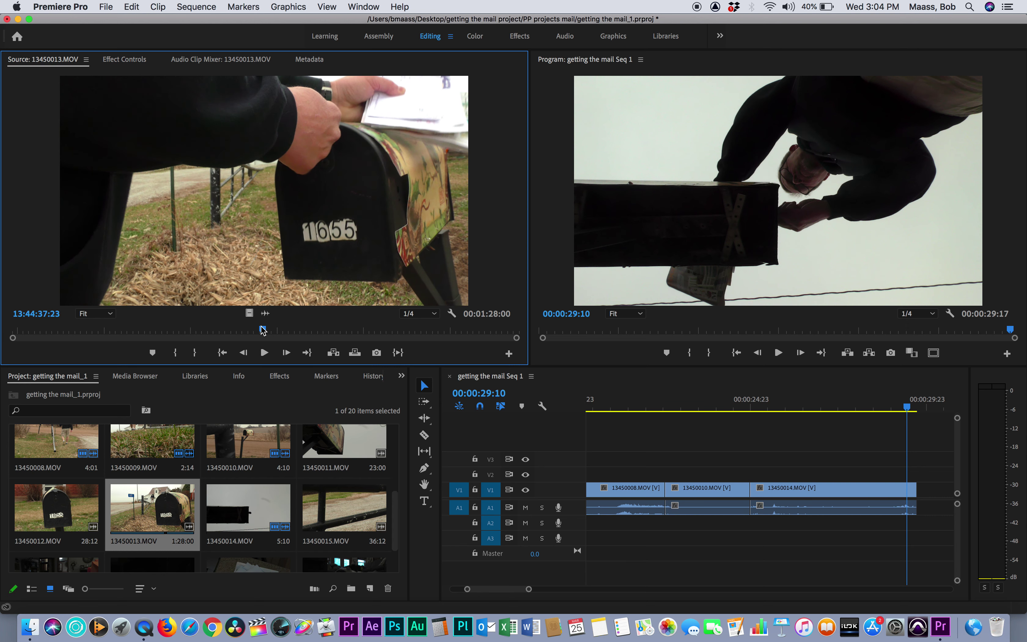
key("i")
key("space")
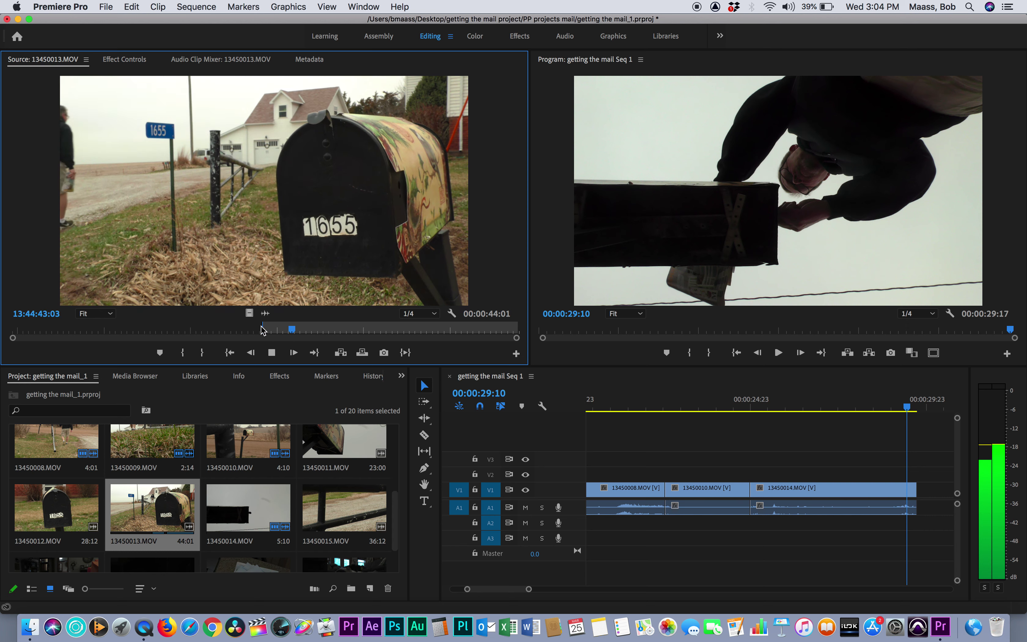
key("space")
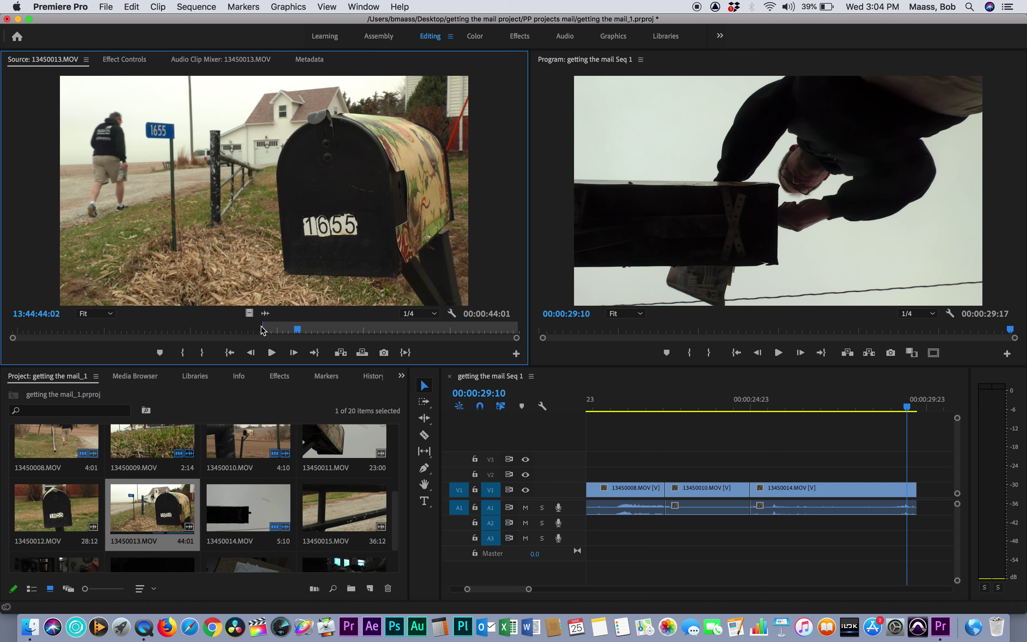
key("o")
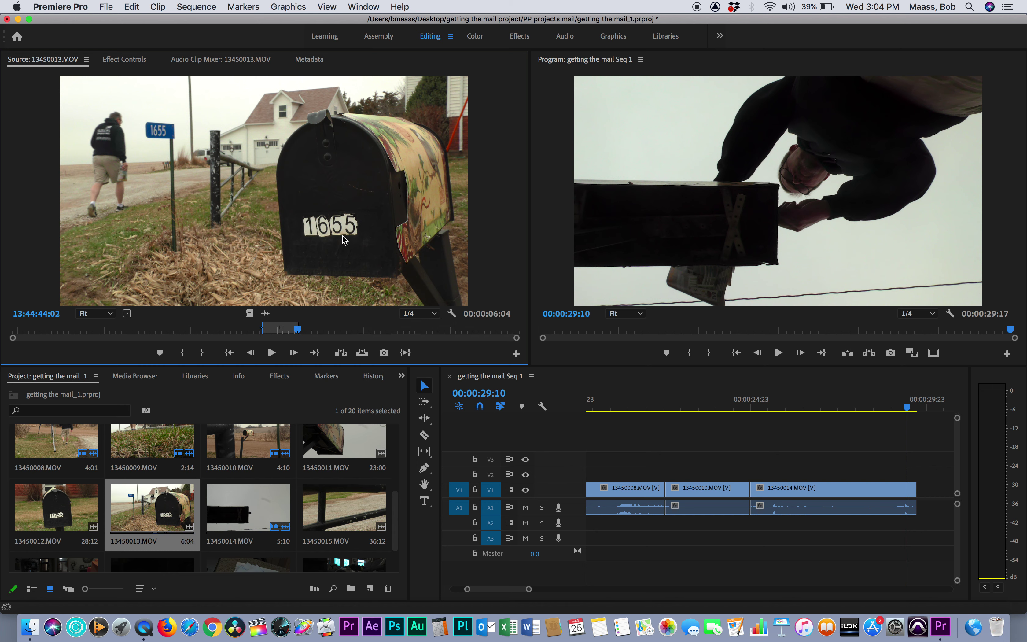
left_click_drag(764, 390, 919, 494)
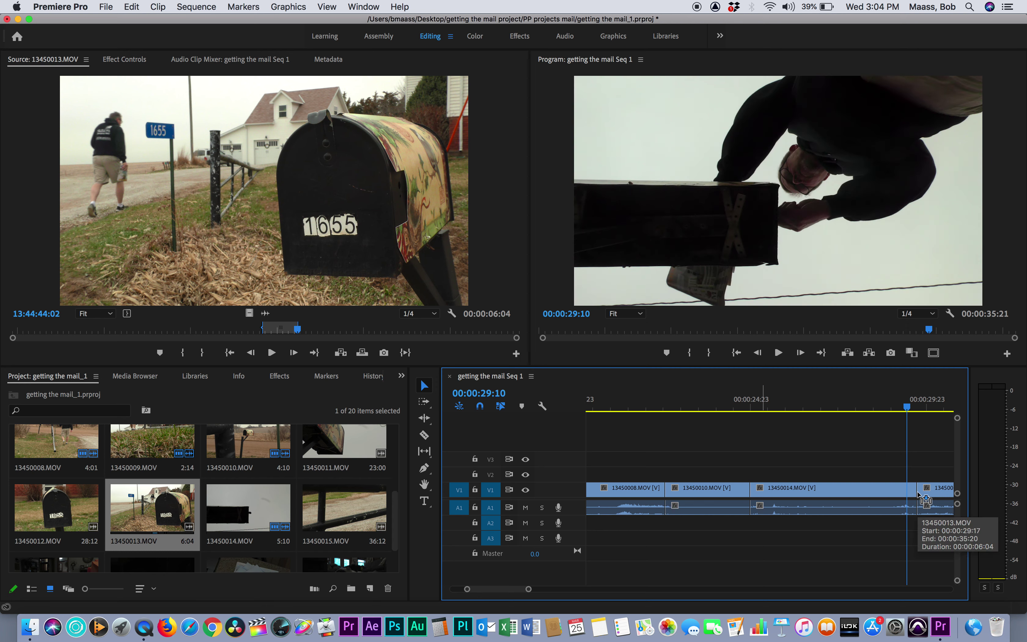
key("backslash")
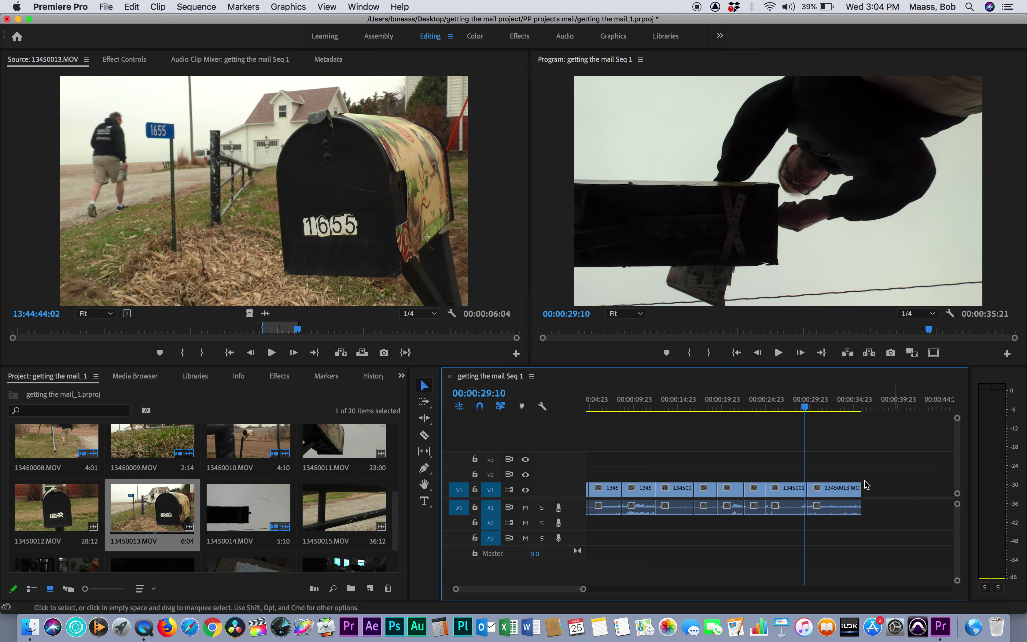
Step: Play the sequence back from 00:00:20:12 to review the mailbox ending
left_click_drag(803, 407, 726, 413)
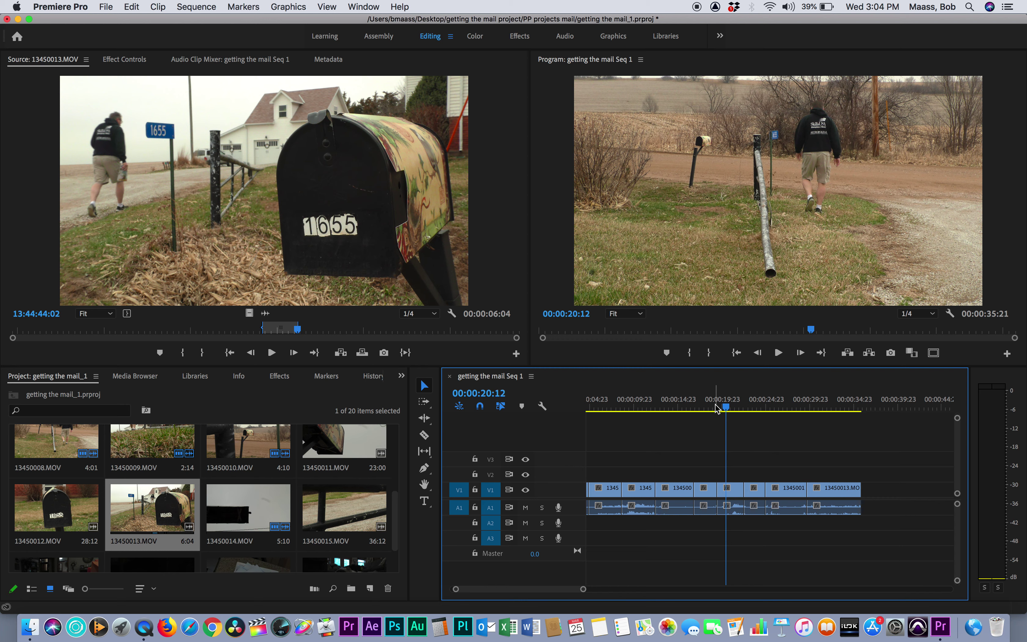
key("space")
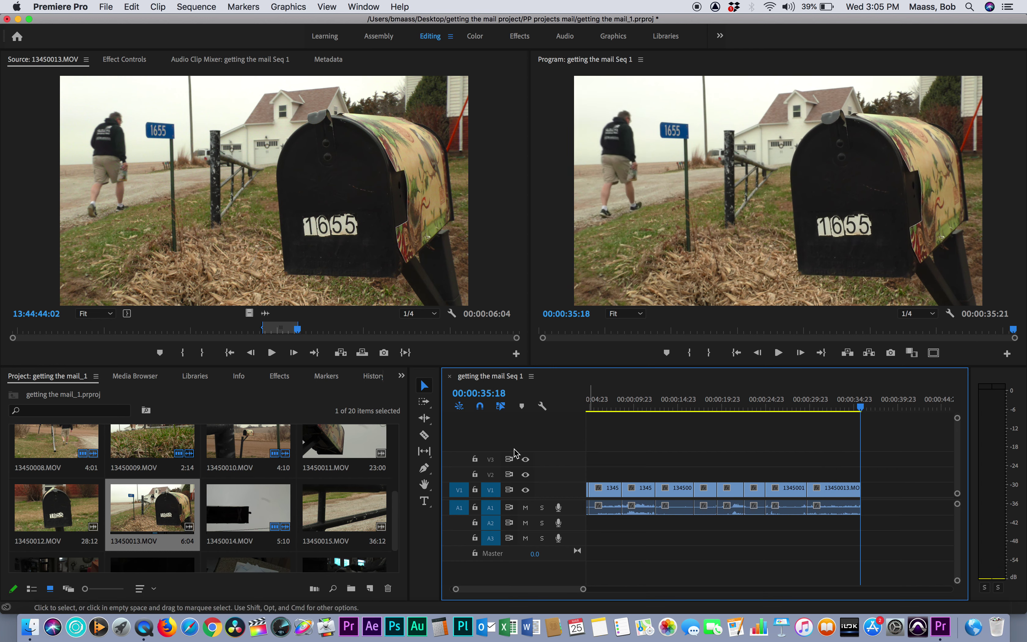
Step: Mark a 2:19 section of 13450015.MOV and append it, extending the sequence to 00:00:38:16
double_click(354, 522)
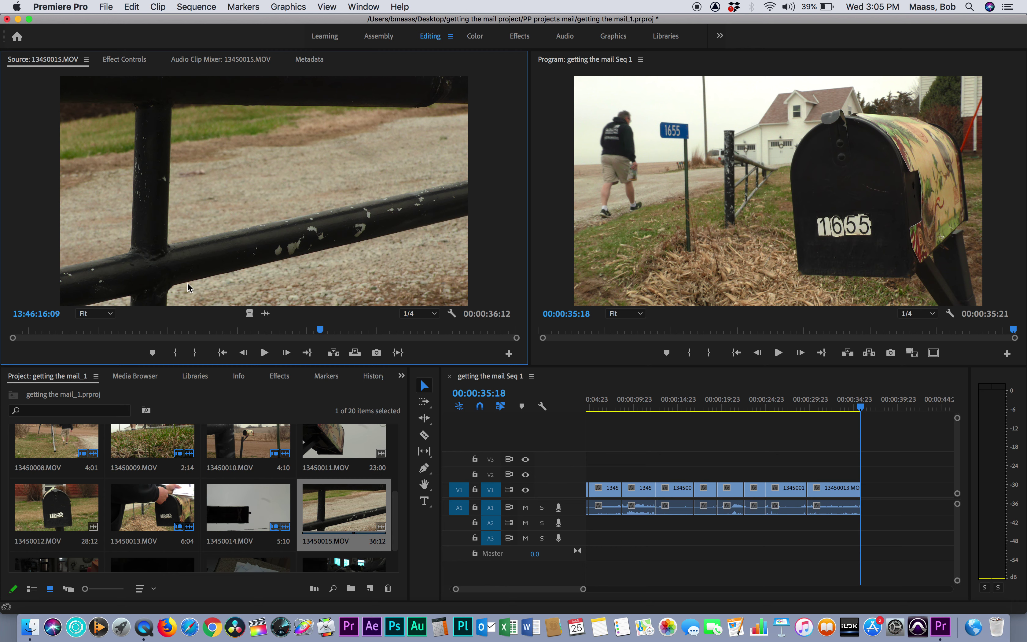
mouse_move(324, 337)
left_mouse_down()
mouse_move(221, 338)
mouse_move(430, 337)
mouse_move(358, 336)
left_mouse_up()
key("i")
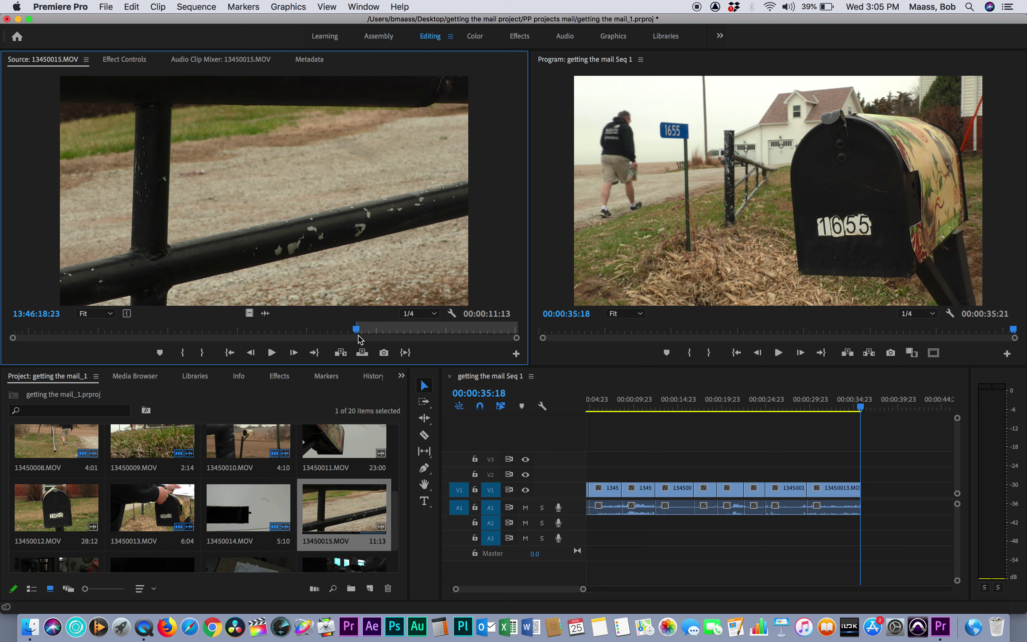
key("space")
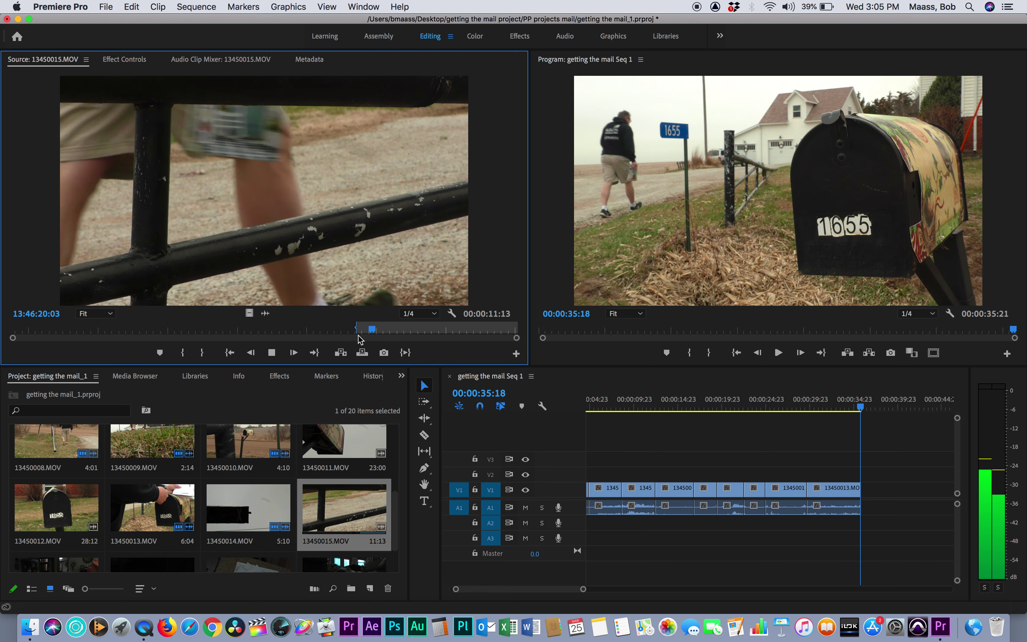
key("space")
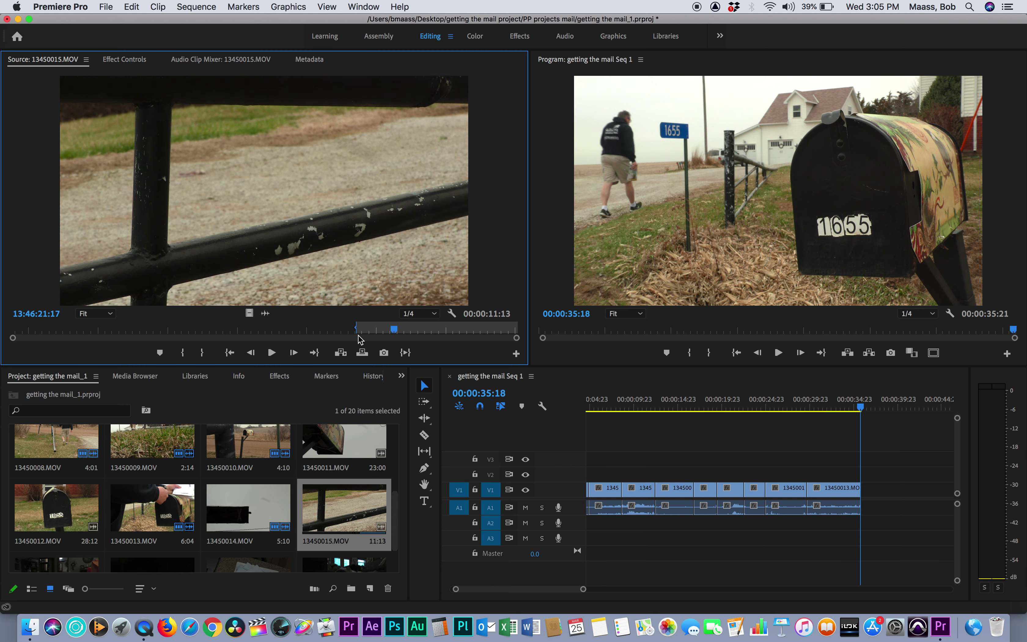
key("o")
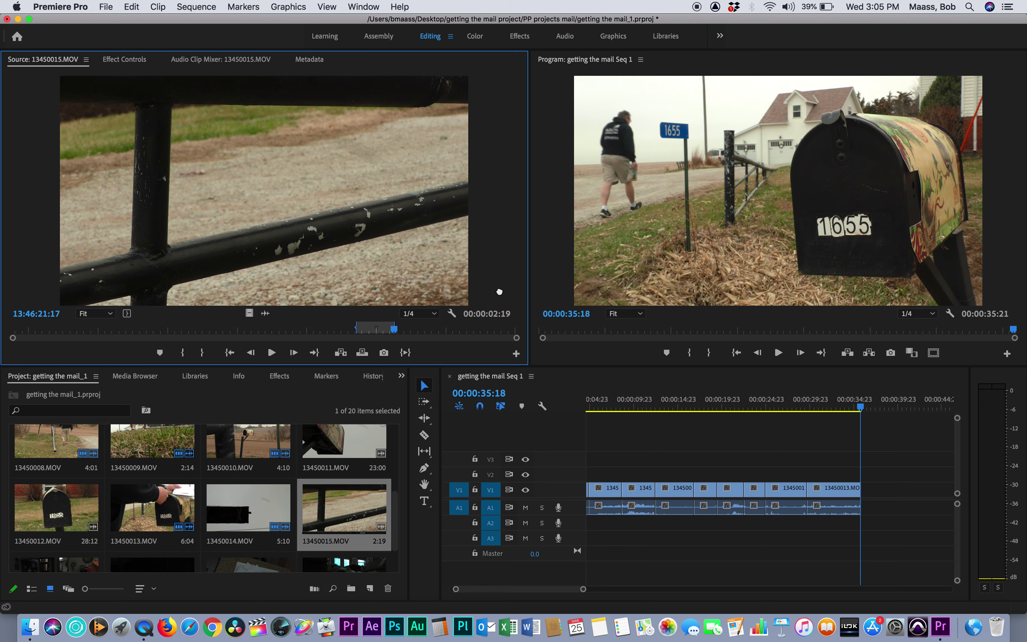
left_click_drag(717, 407, 866, 490)
Step: Review the sequence ending from about 32 seconds, then load 13450007.MOV into the Source monitor
left_click(825, 407)
key("space")
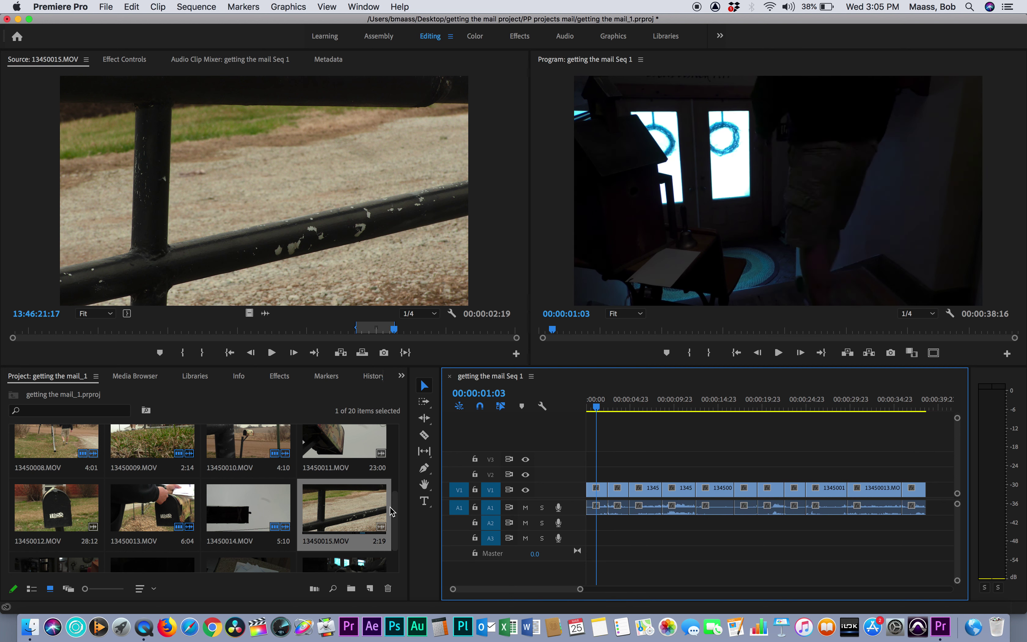
key("space")
left_click_drag(393, 522, 395, 409)
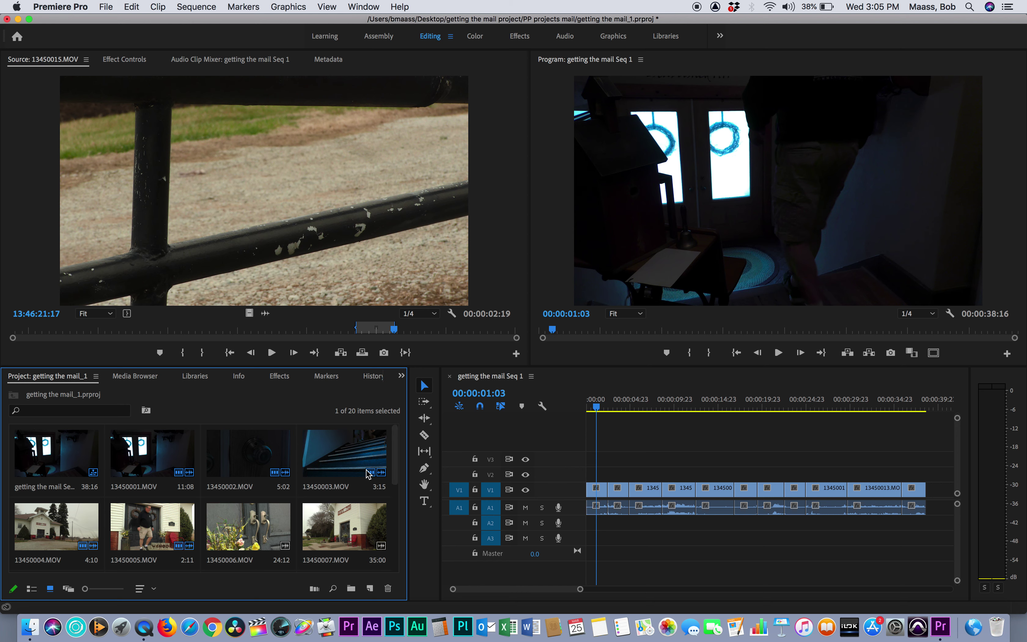
double_click(342, 526)
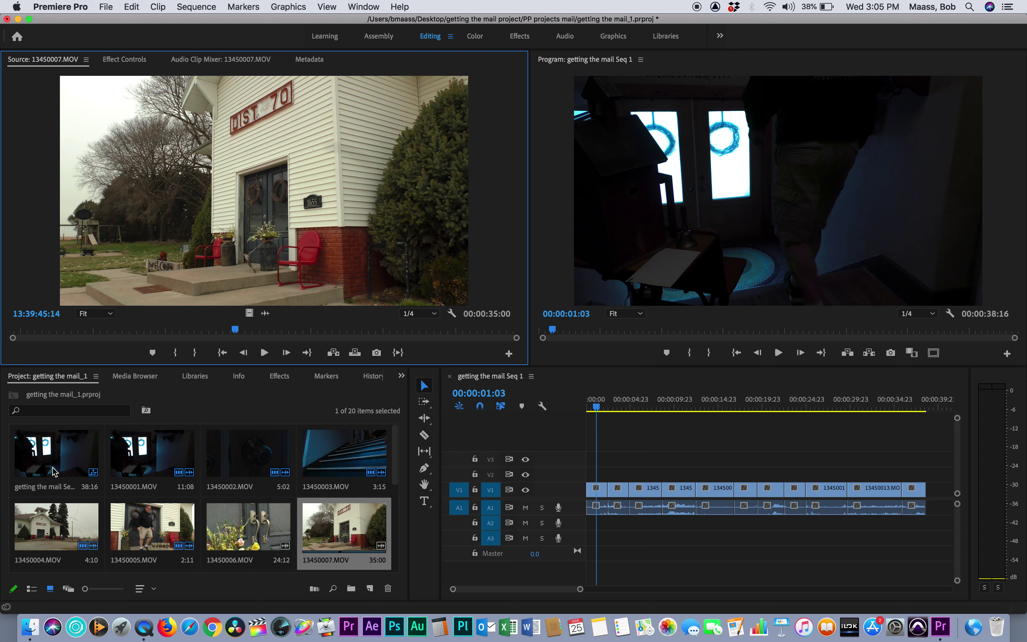
Step: Append a 6:03 section of 13450004.MOV to the sequence end and play it from 00:00:31:11
double_click(52, 519)
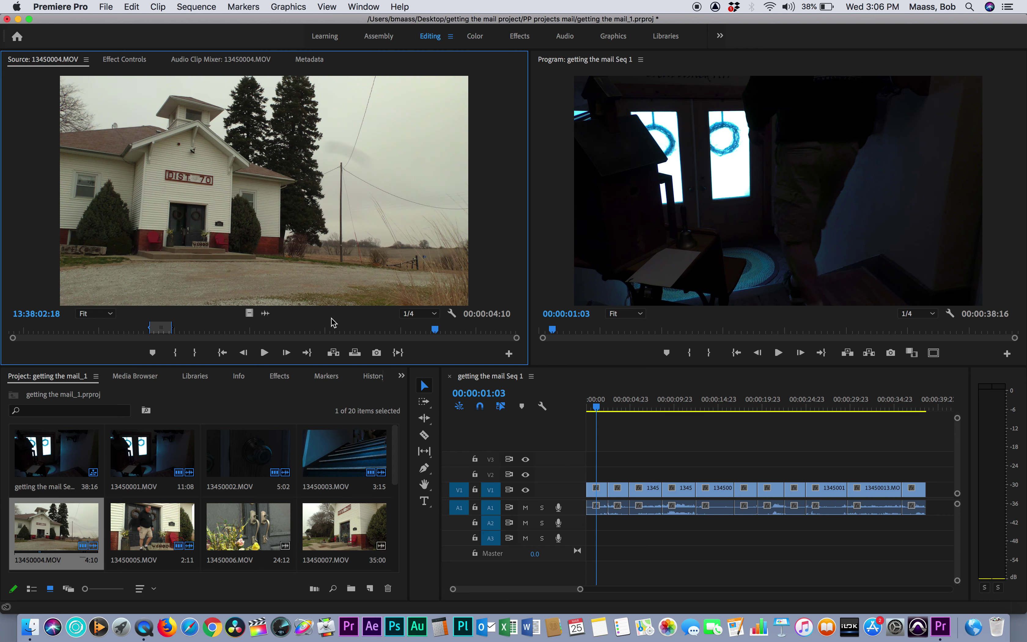
left_click_drag(433, 332, 314, 334)
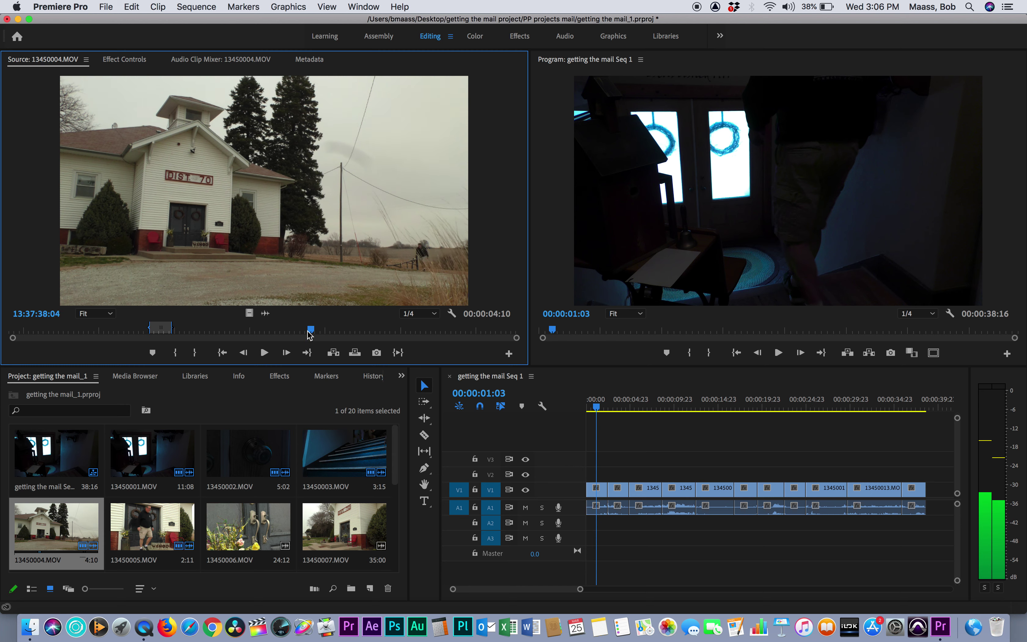
left_click_drag(310, 335, 352, 334)
key("i")
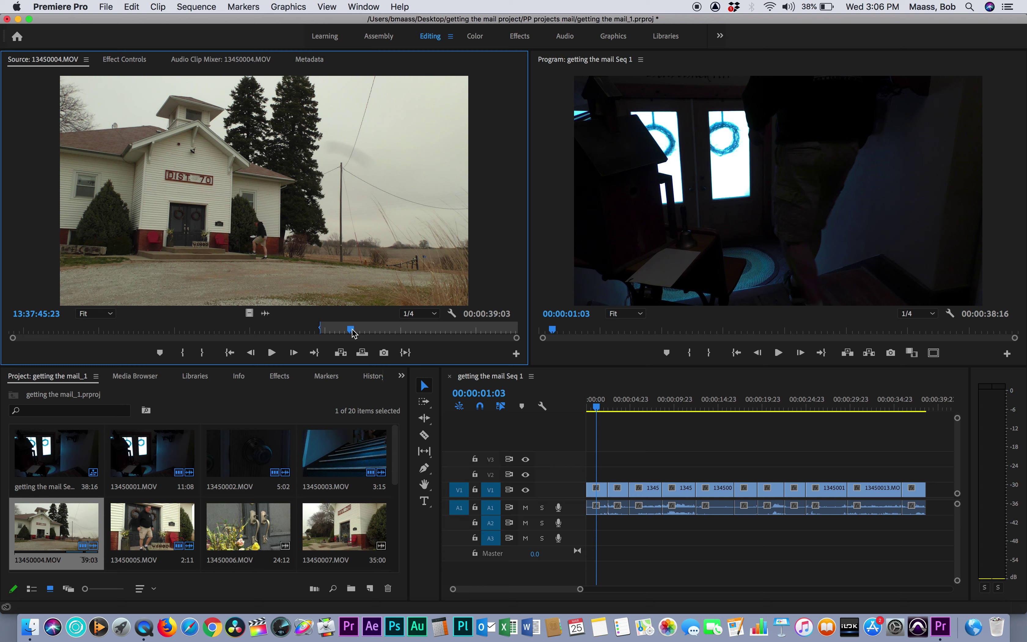
key("o")
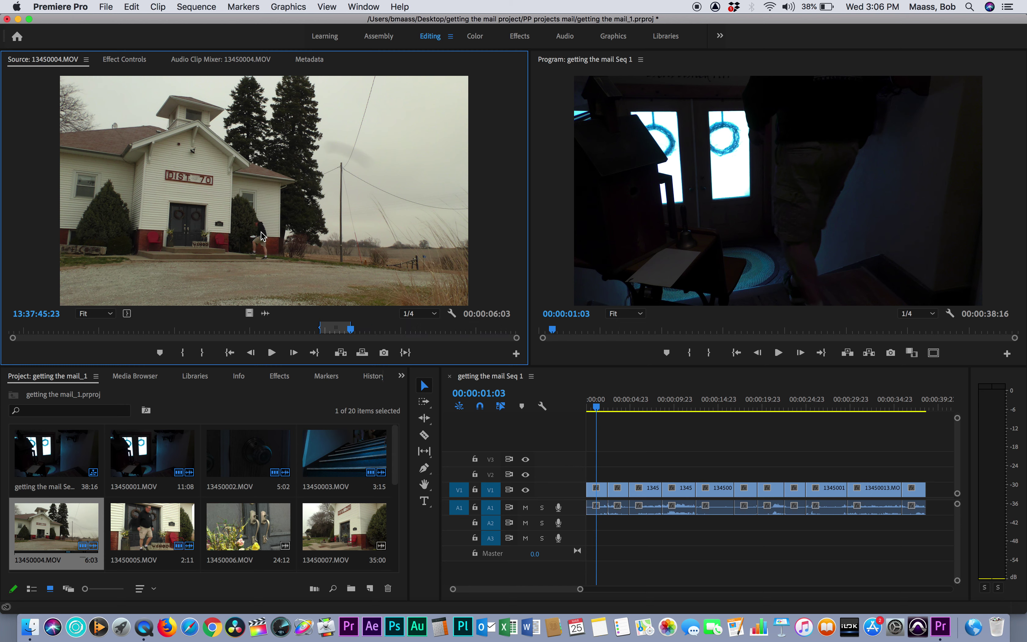
left_click_drag(506, 294, 934, 488)
left_click(866, 405)
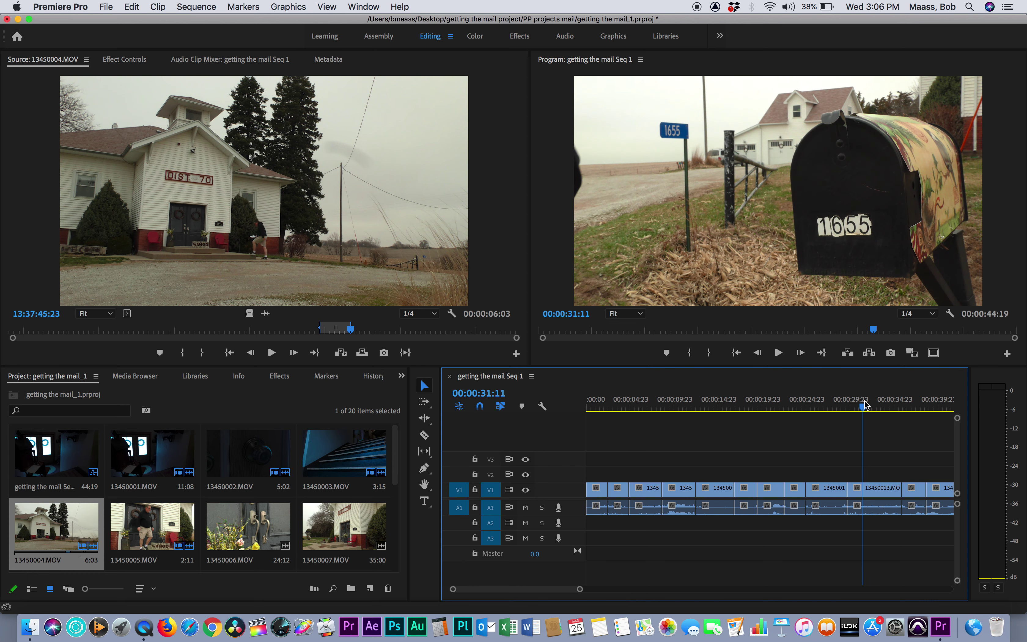
key("space")
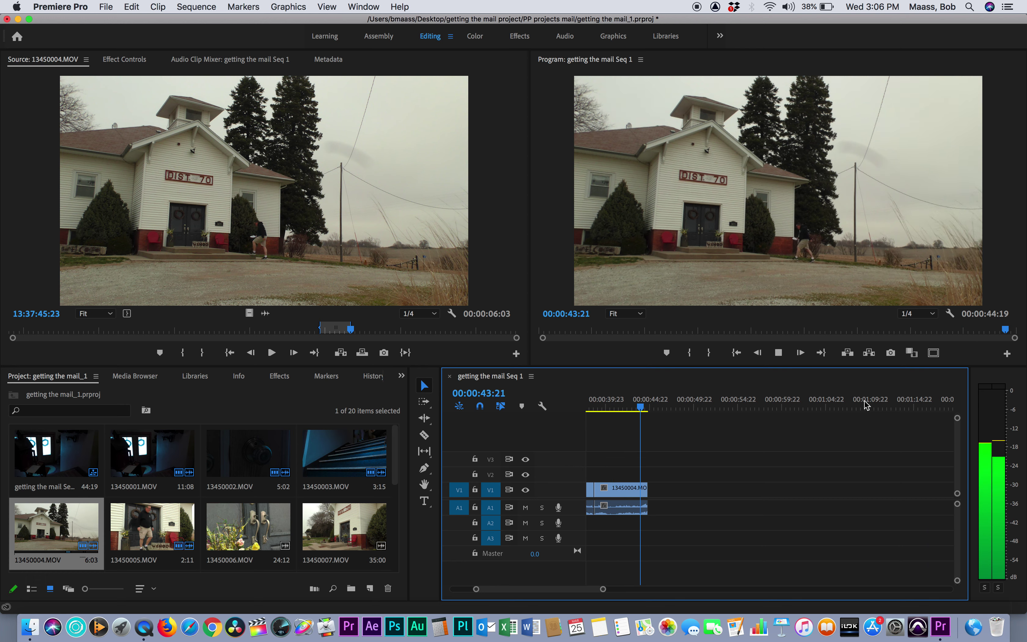
Step: Trim 13450004.MOV to end at 43:21 and add 4:01 of 13450007.MOV, reaching 00:00:47:22
key("space")
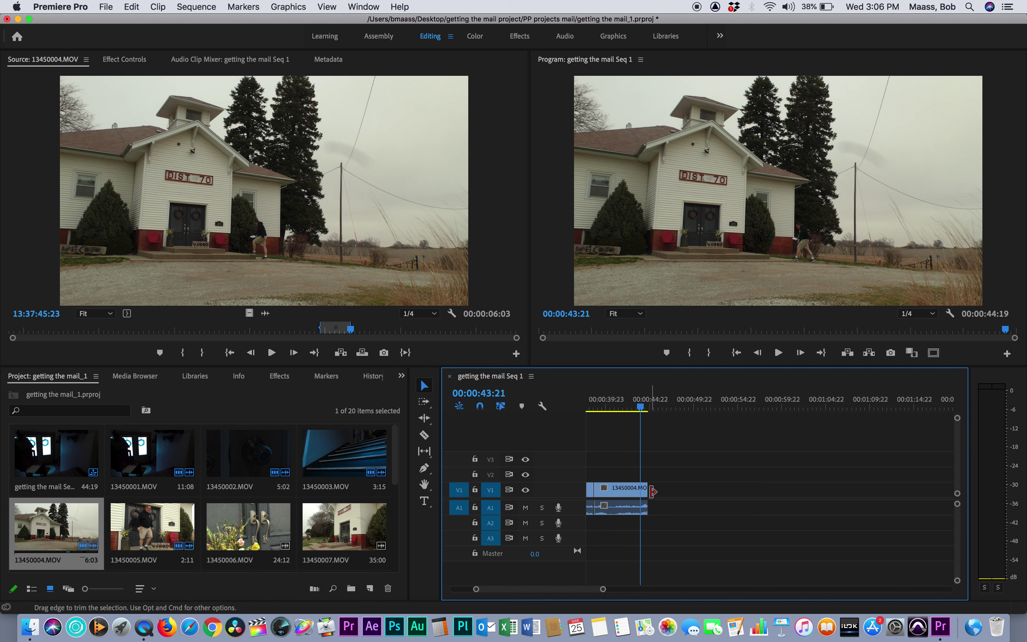
left_click_drag(652, 491, 641, 491)
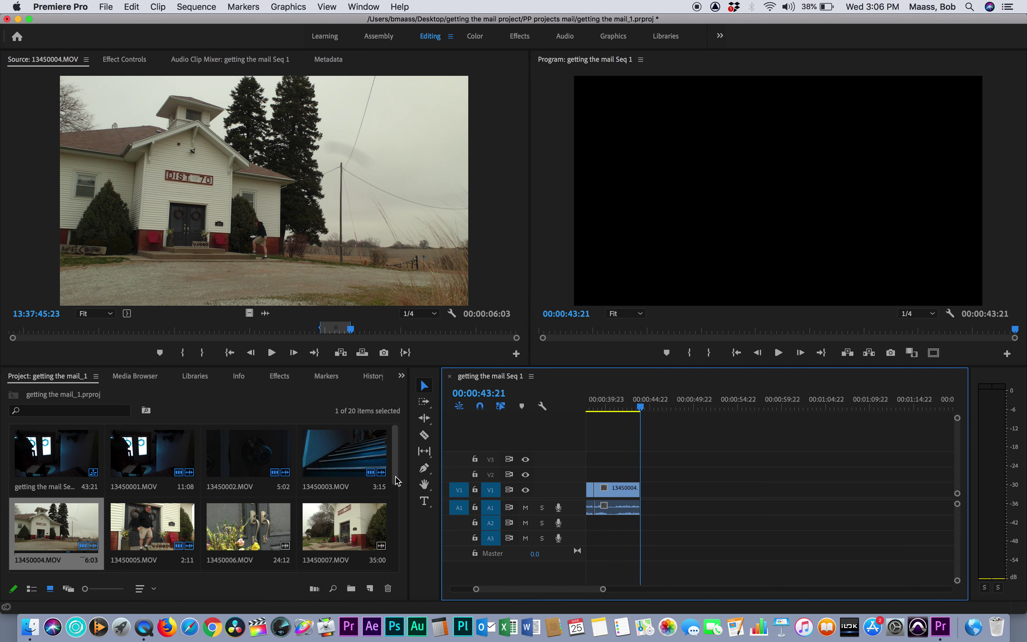
double_click(345, 548)
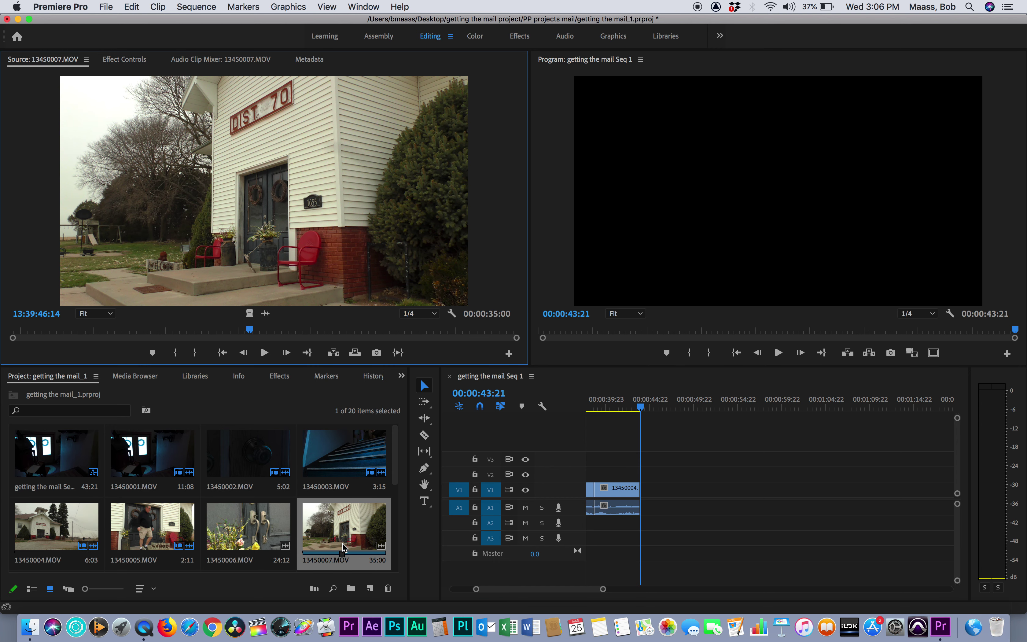
left_click_drag(255, 334, 158, 330)
key("i")
key("o")
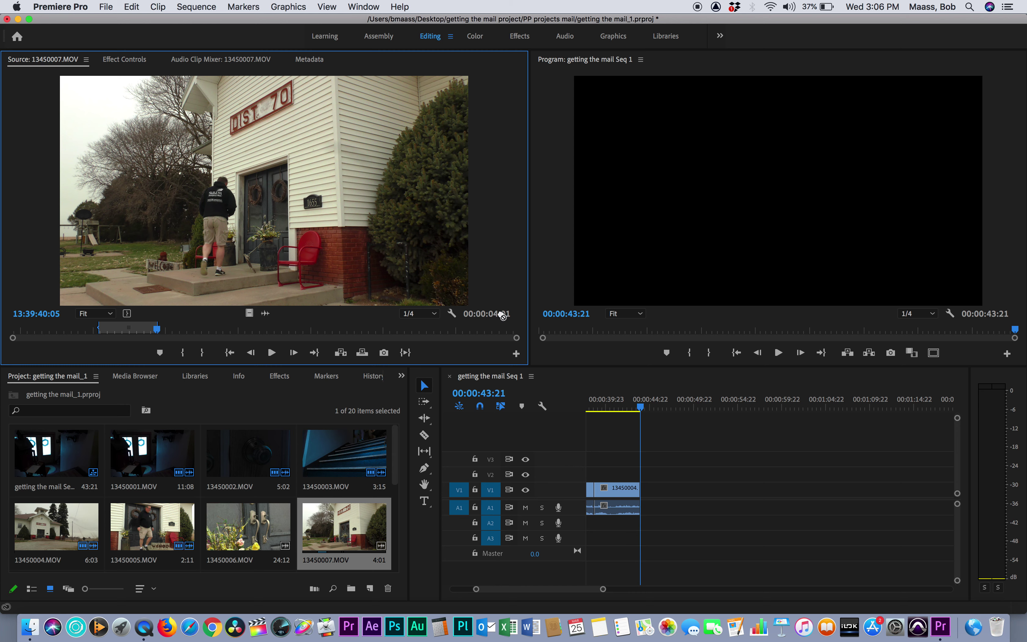
left_click_drag(503, 317, 658, 493)
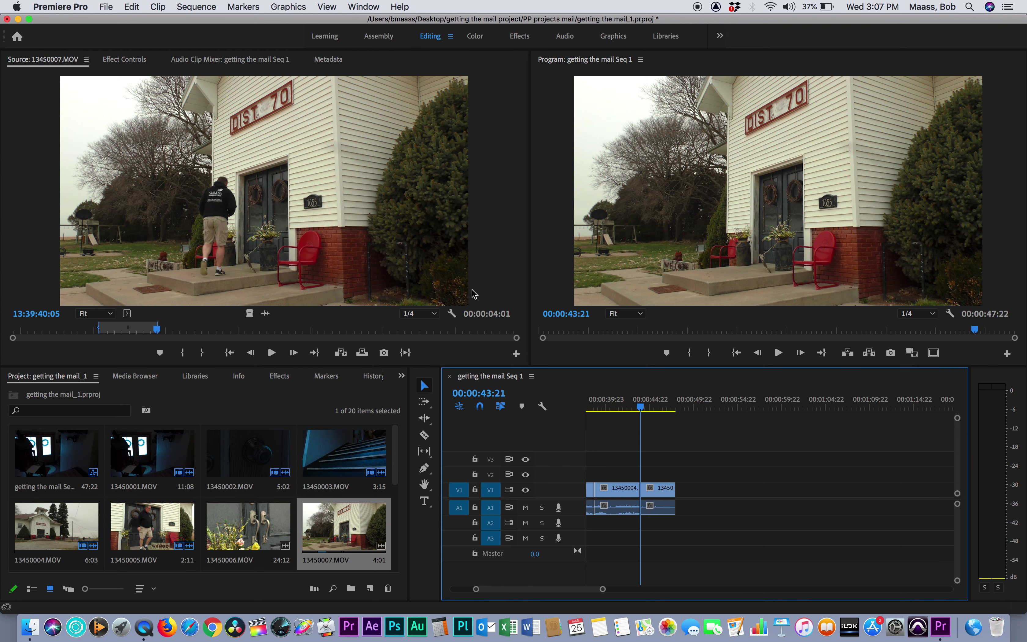
Step: Append an 8:23 section of 13450006.MOV, then scroll the bin to clips 13450012–13450019
double_click(246, 532)
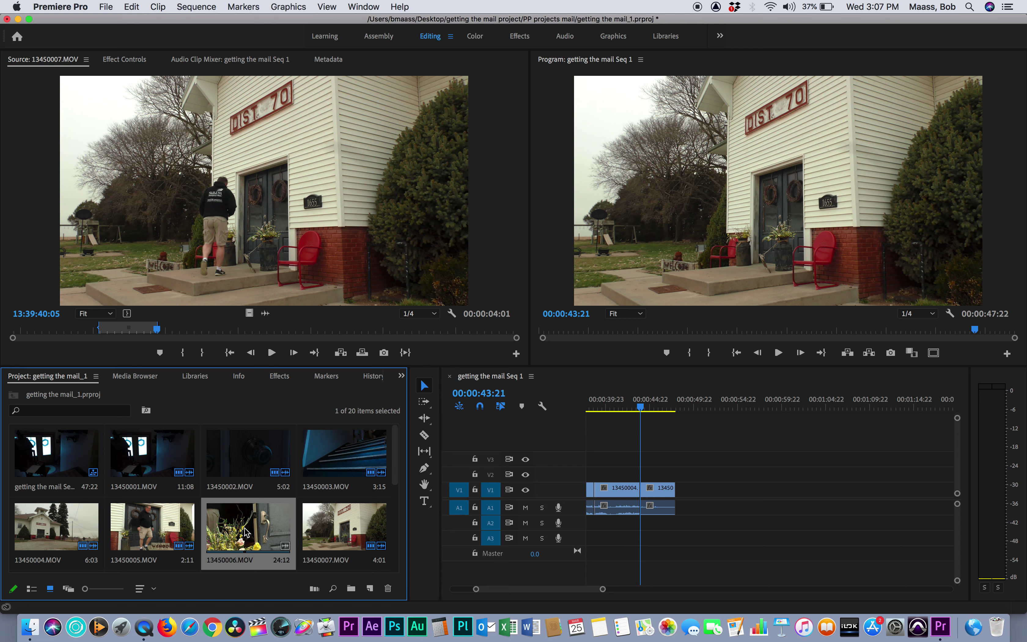
left_click_drag(238, 333, 112, 336)
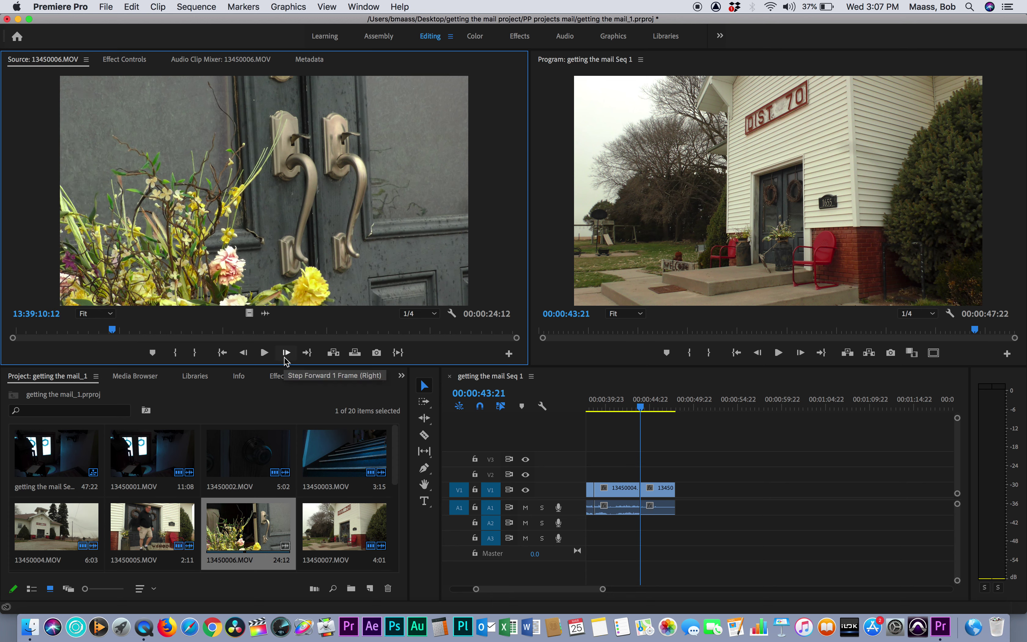
key("i")
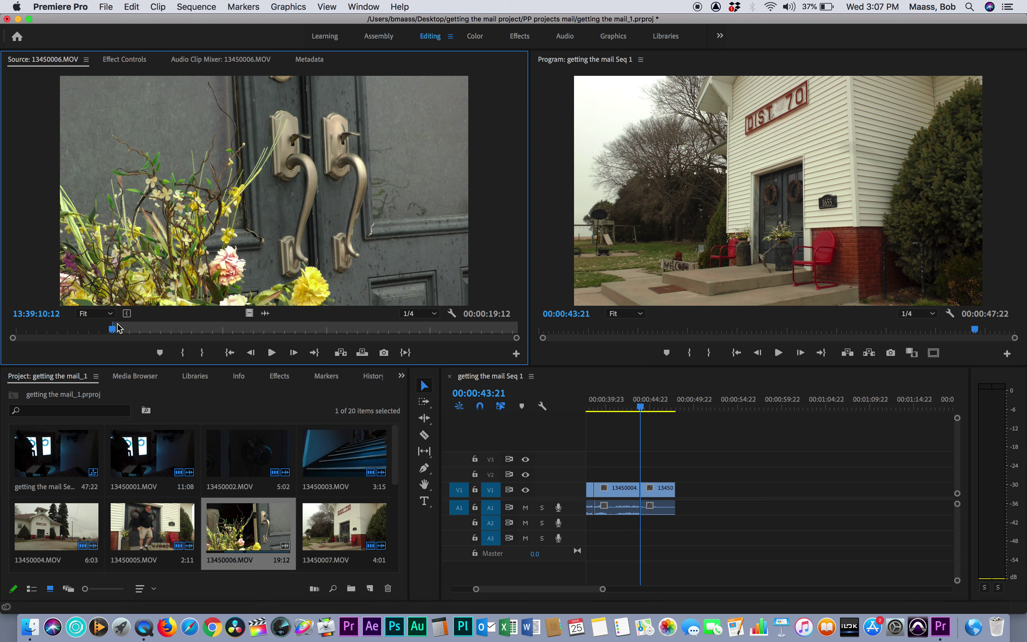
left_click_drag(117, 328, 300, 336)
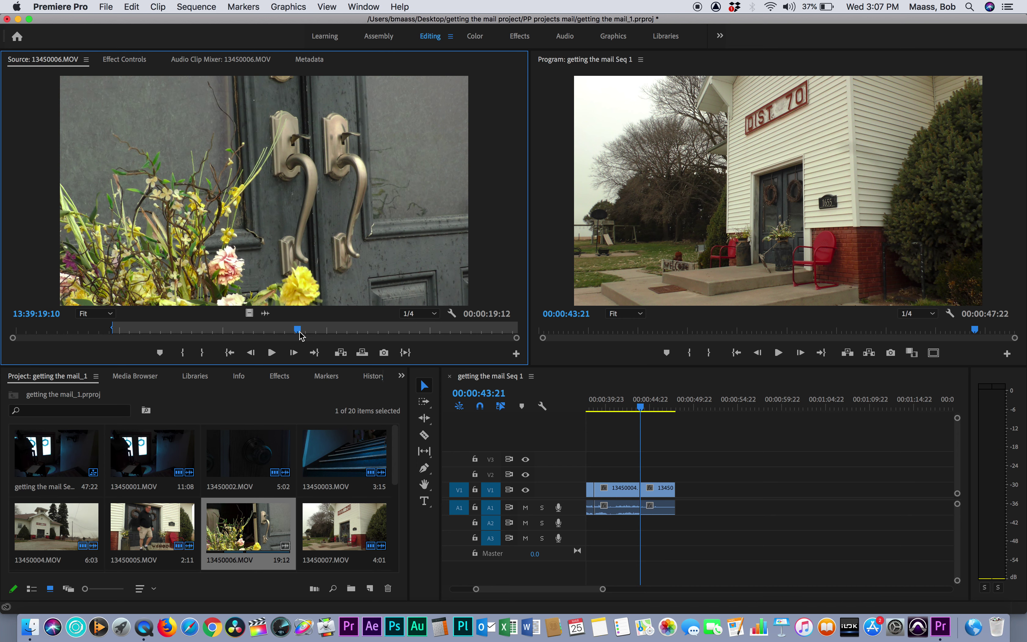
key("o")
left_click_drag(582, 356, 679, 501)
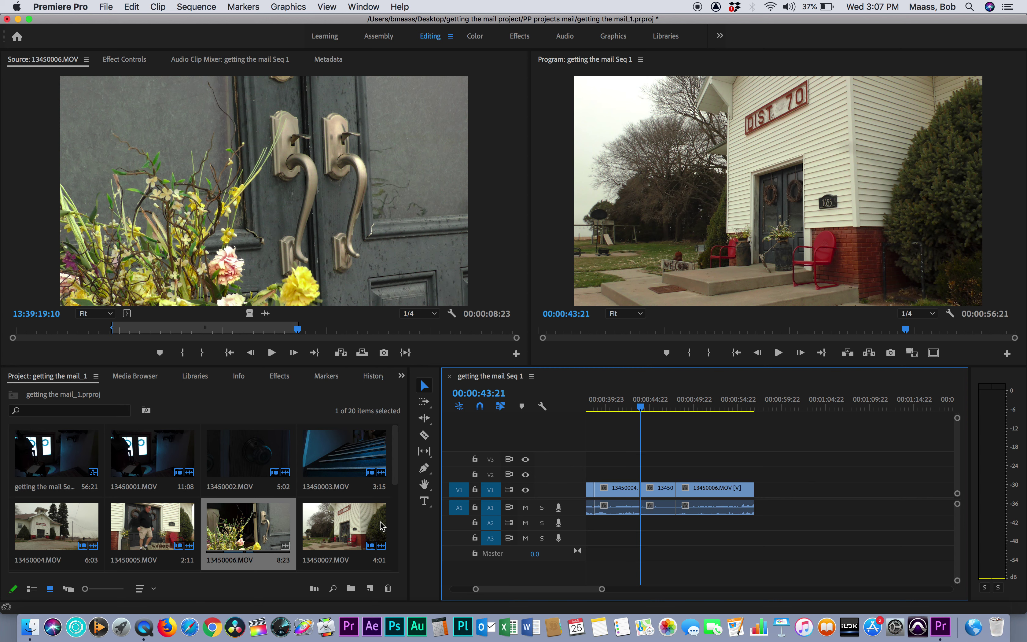
left_click(390, 485)
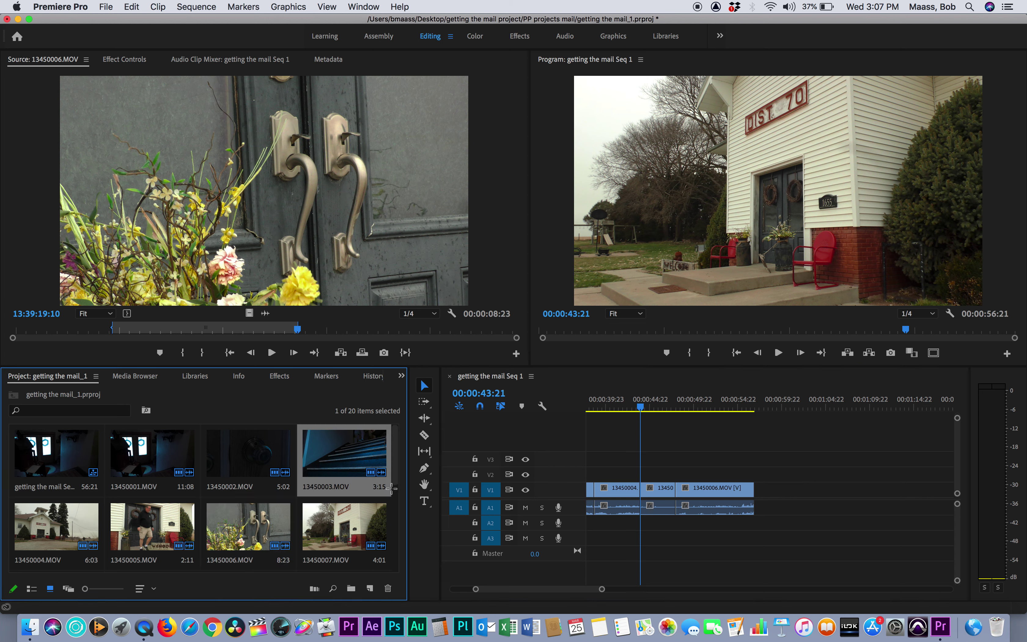
left_click_drag(397, 463, 388, 567)
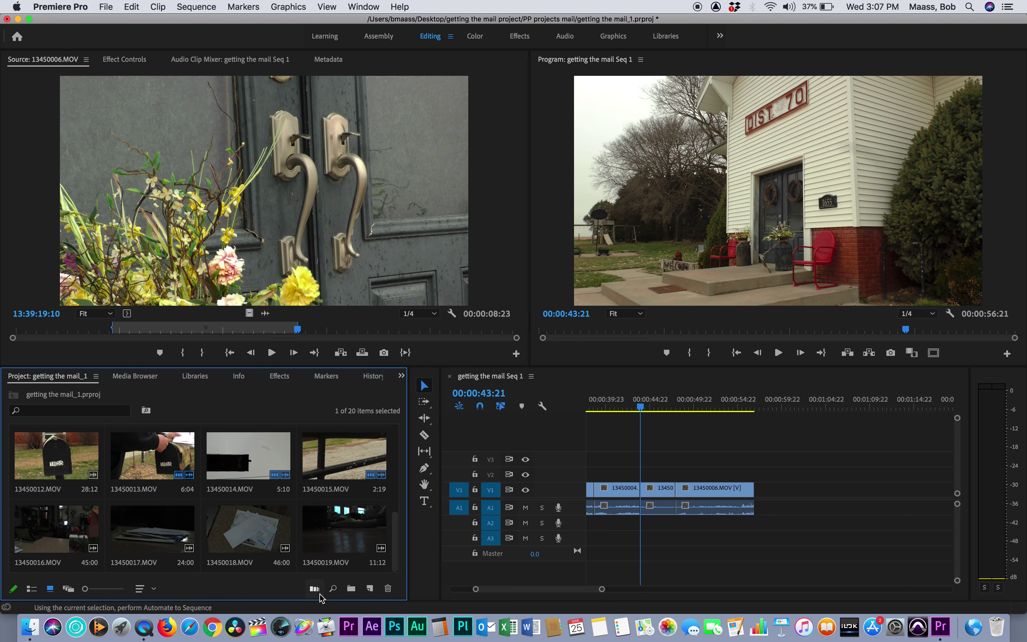
Step: Mark In and Out points on clip 13450016, ending where the mail is set down
double_click(58, 536)
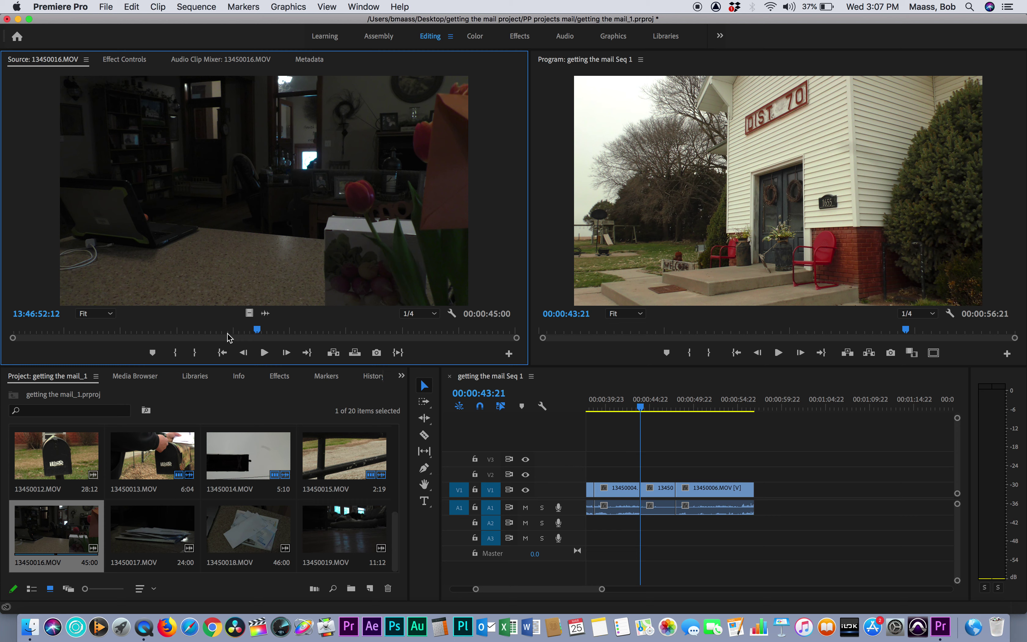
left_click(169, 331)
key("space")
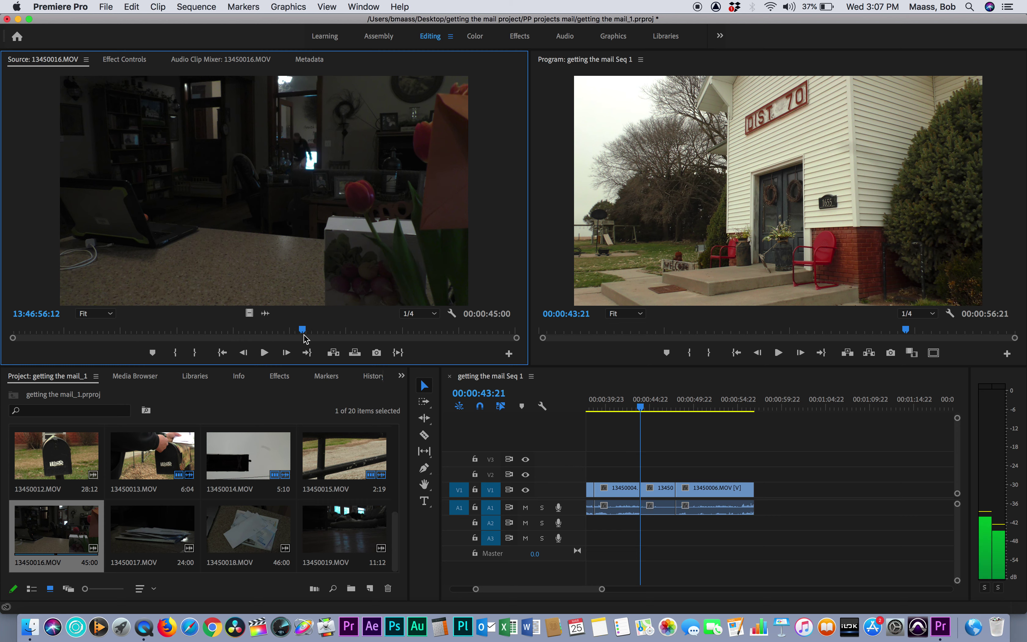
mouse_move(304, 338)
left_mouse_down()
mouse_move(337, 338)
mouse_move(303, 338)
left_mouse_up()
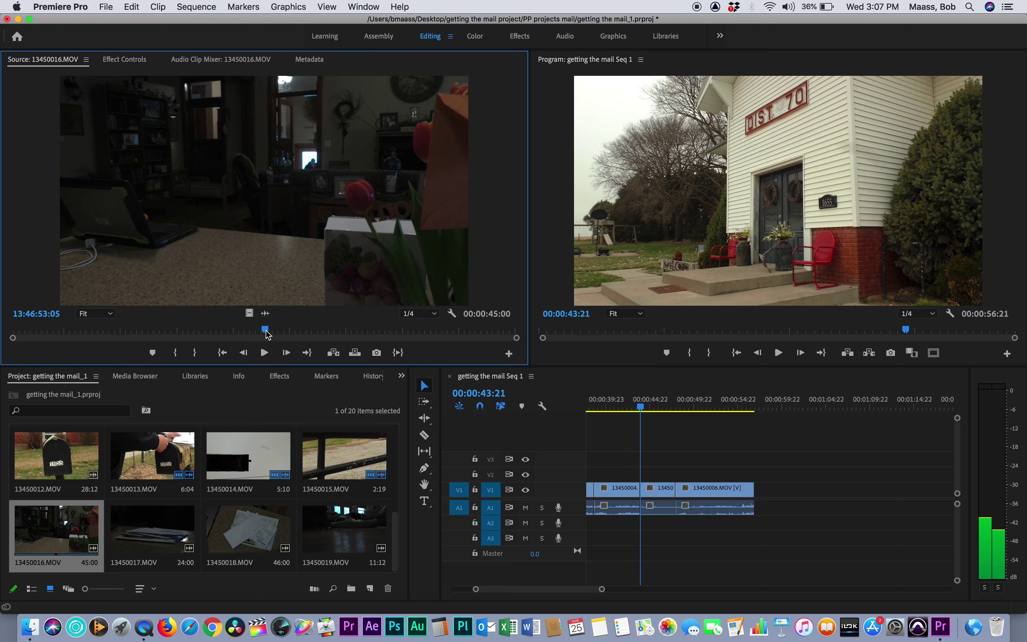
key("i")
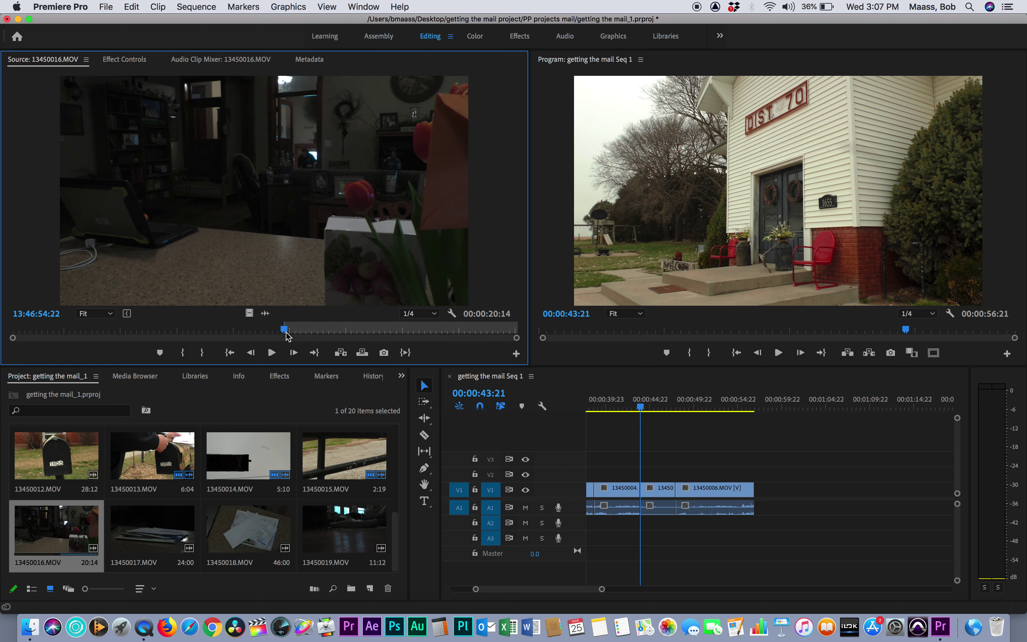
left_click_drag(284, 331, 391, 331)
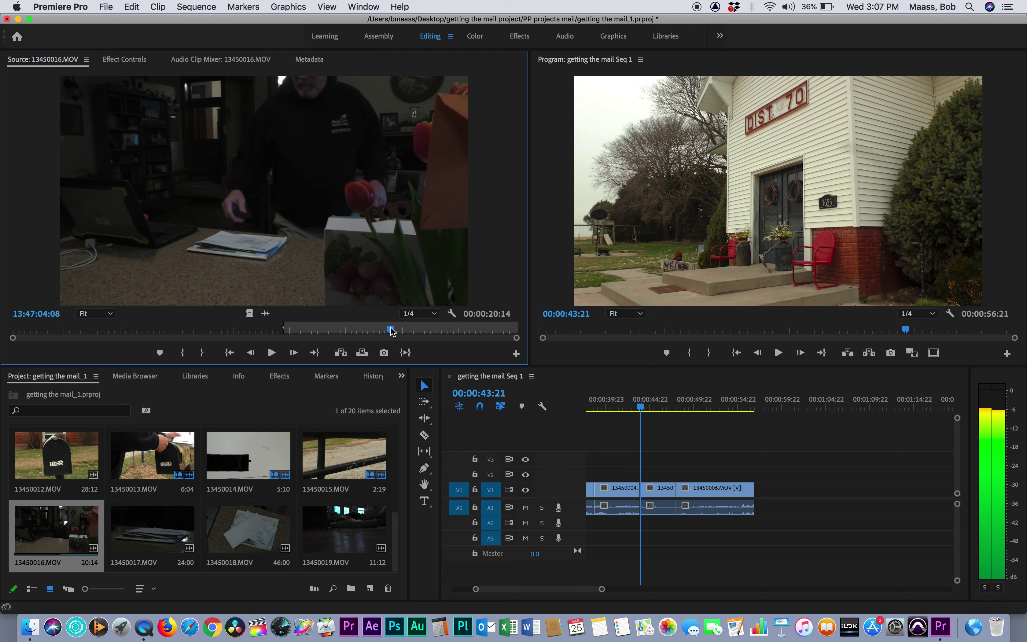
key("o")
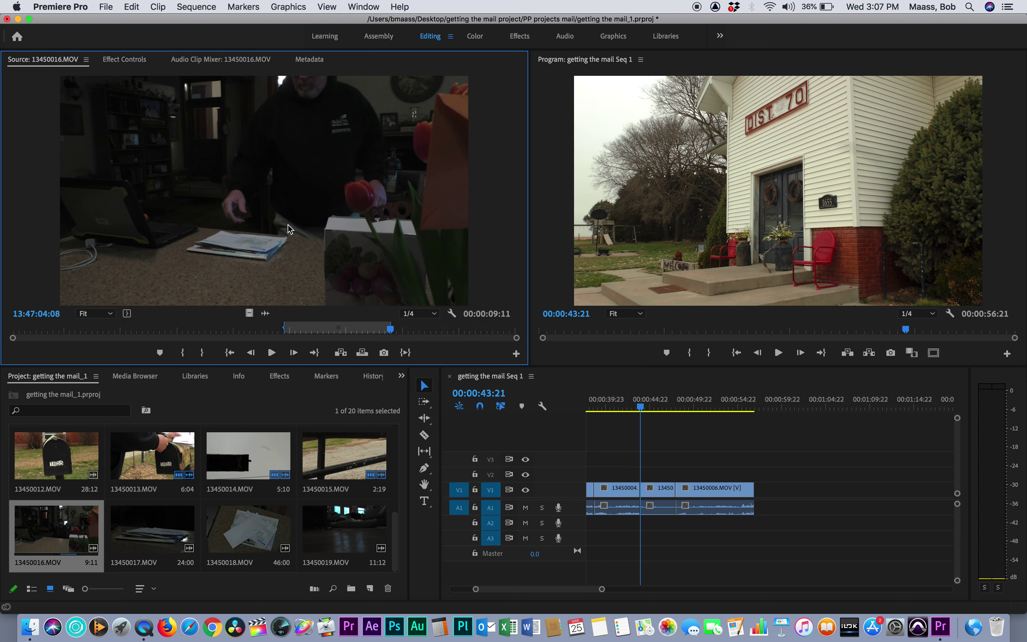
Step: Place the 00:00:09:11 section of 13450016 on V1 right after 13450006
left_click_drag(287, 229, 779, 476)
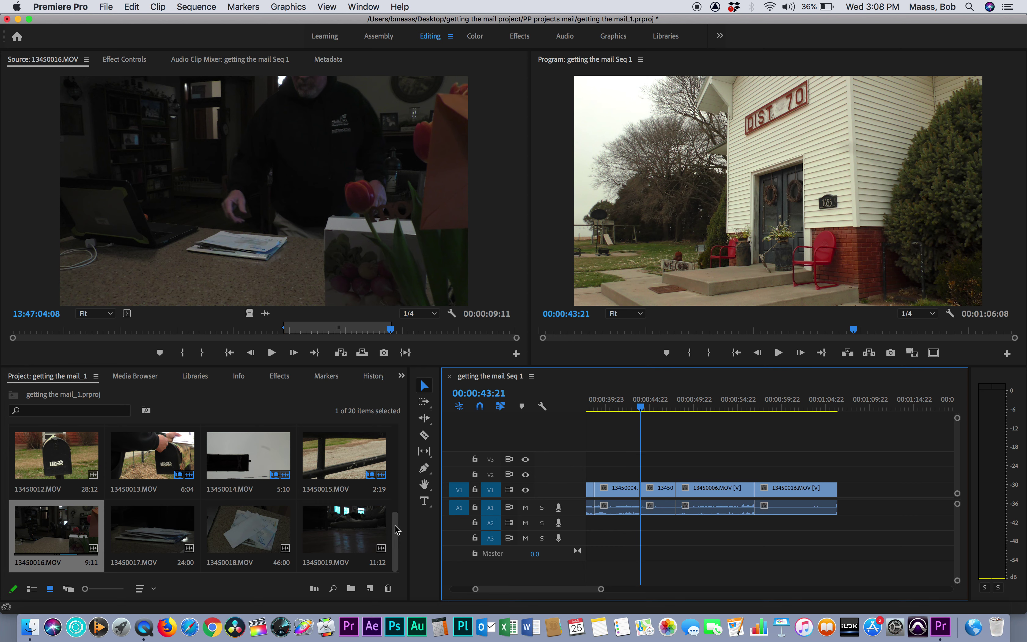
scroll(394, 544, "up", 4)
scroll(395, 532, "down", 4)
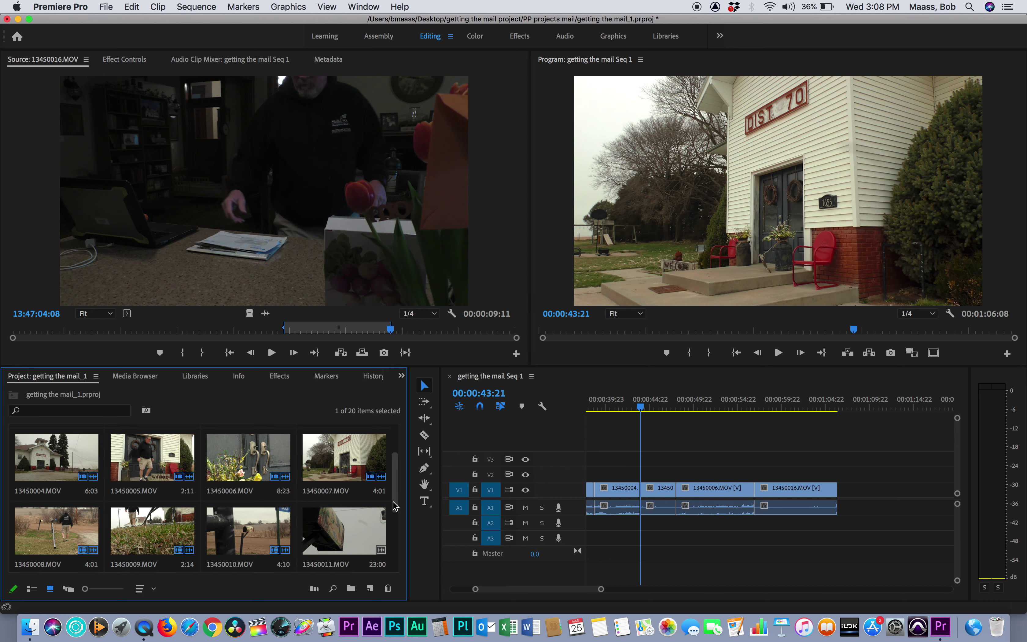
Step: Load 13450017 for preview, then trim 13450016's opening to 00:00:06:02 and close the gap
double_click(172, 548)
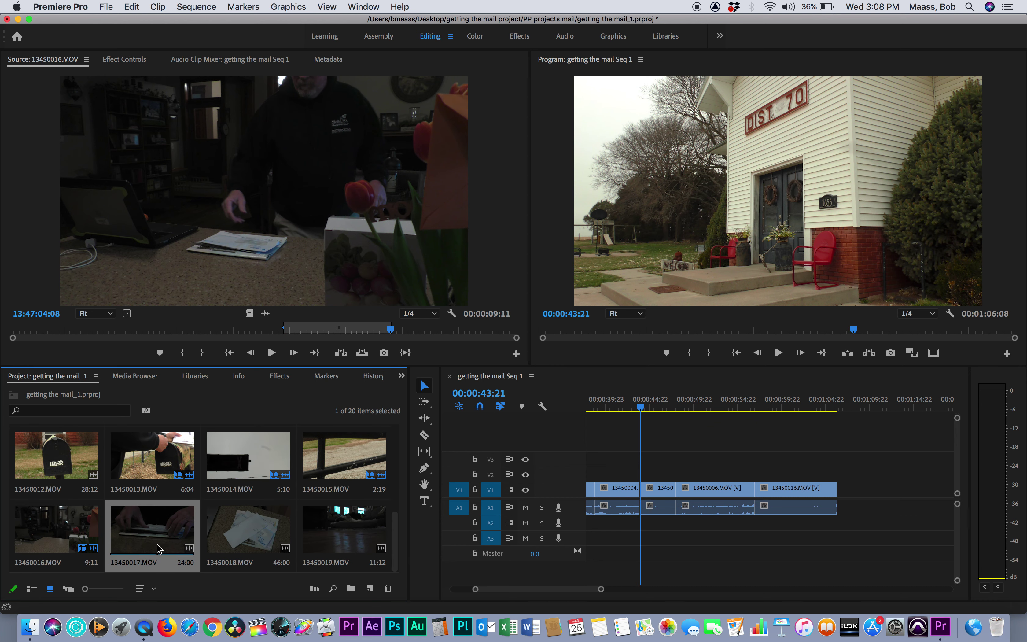
left_click_drag(284, 337, 306, 340)
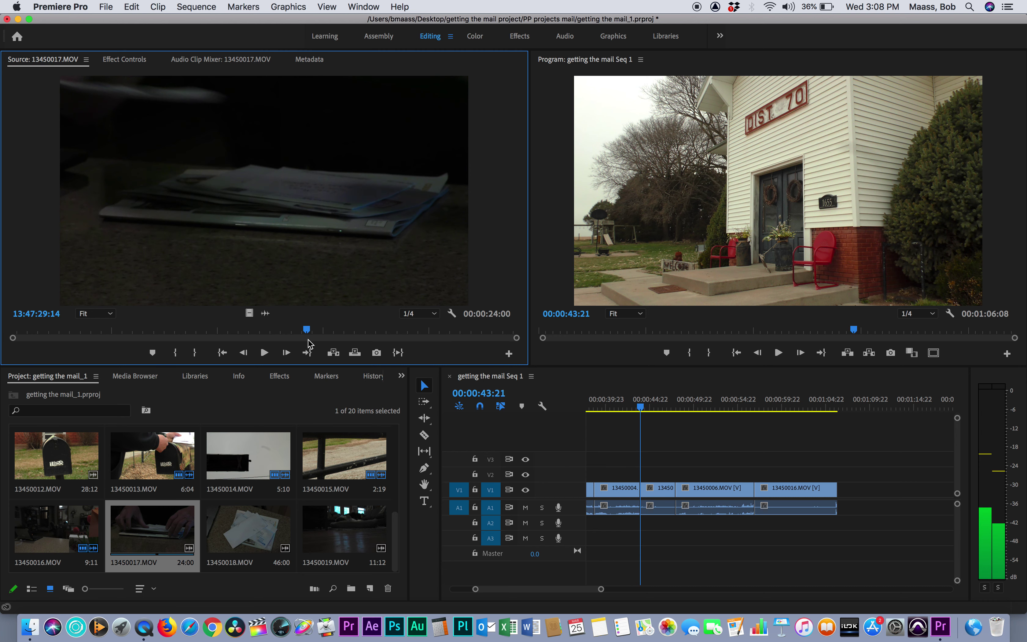
left_click_drag(761, 404, 786, 416)
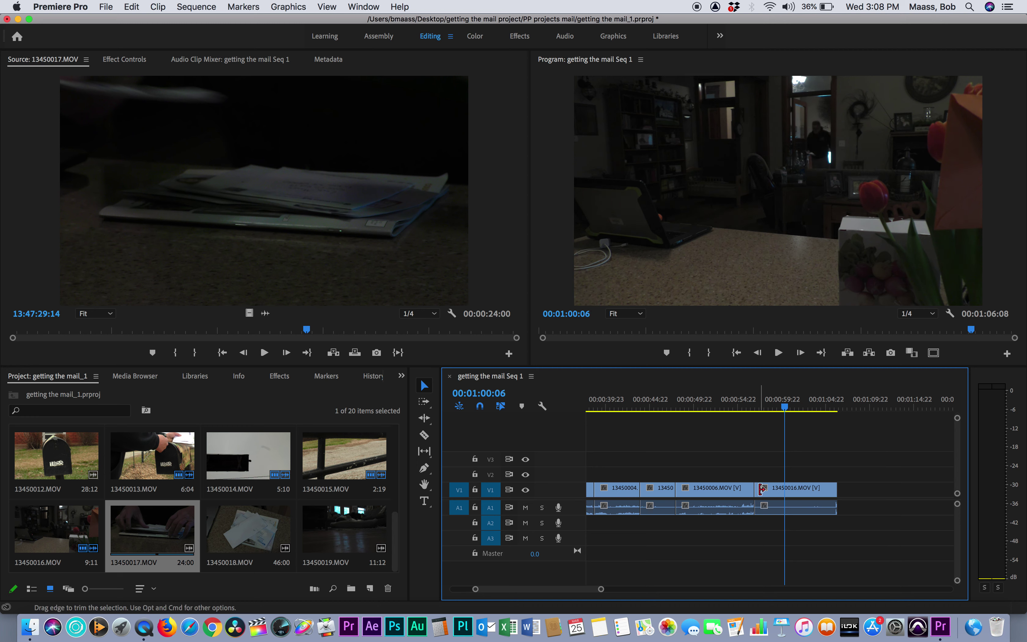
left_click_drag(759, 488, 785, 492)
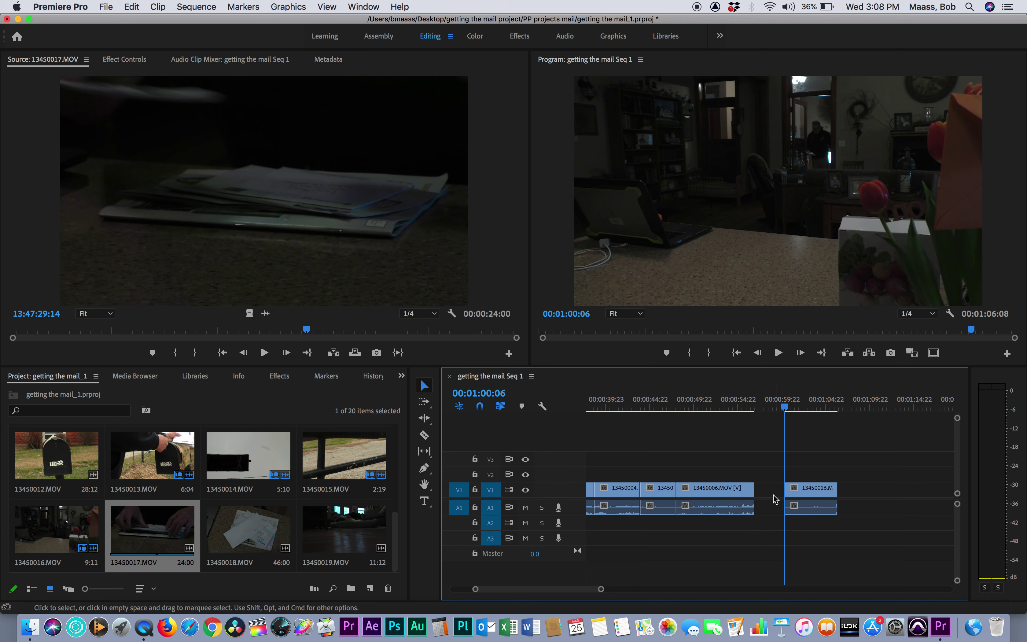
key("Delete")
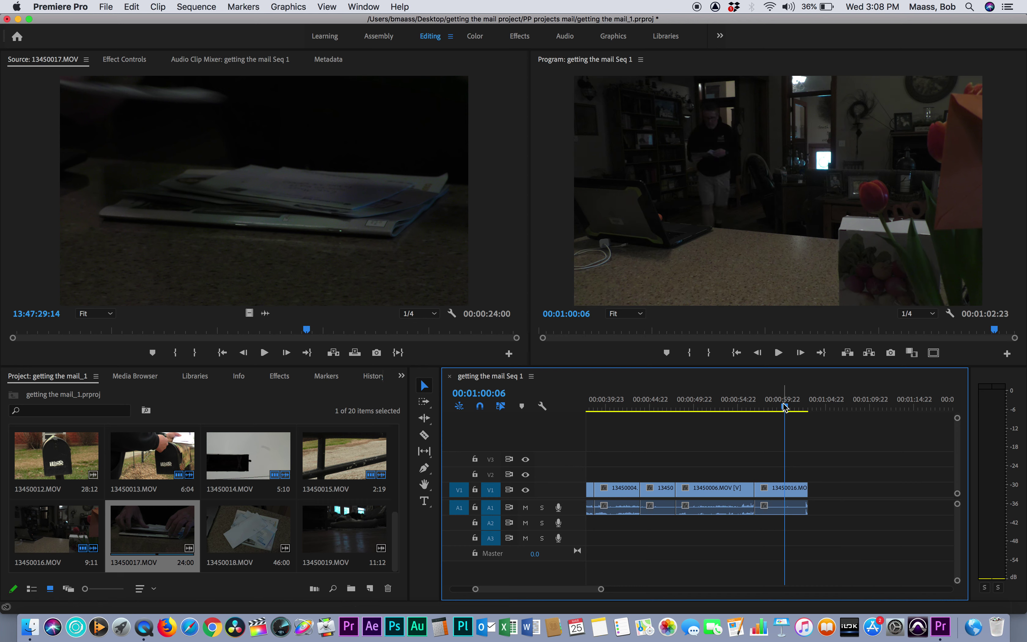
Step: Review the new sequence ending at 00:01:02:23 and preview the 13450017 footage
left_click(801, 411)
left_click_drag(800, 411, 803, 411)
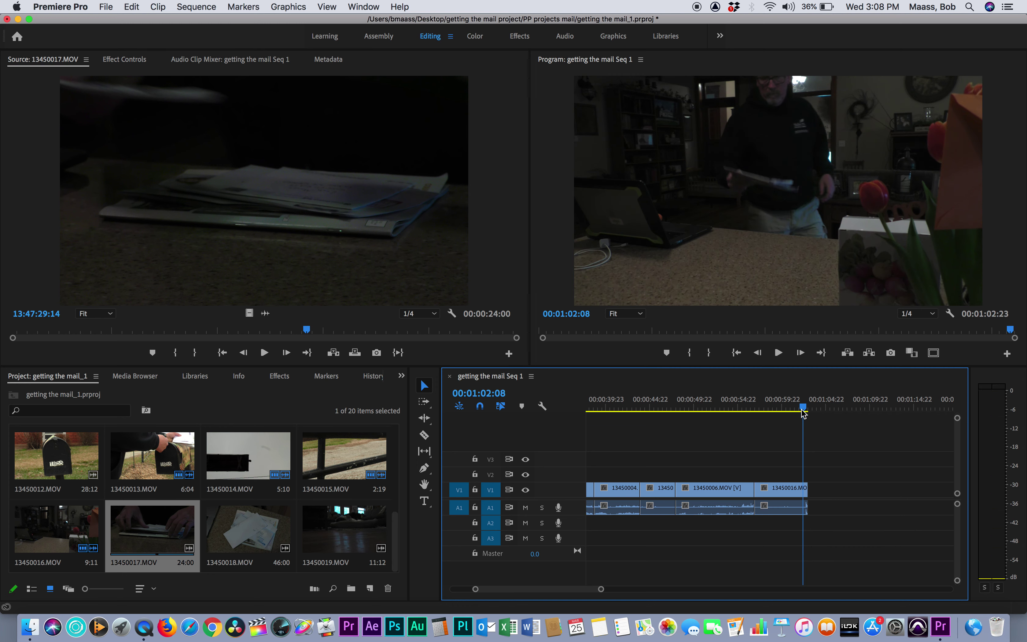
left_click(292, 333)
left_click_drag(292, 334, 251, 331)
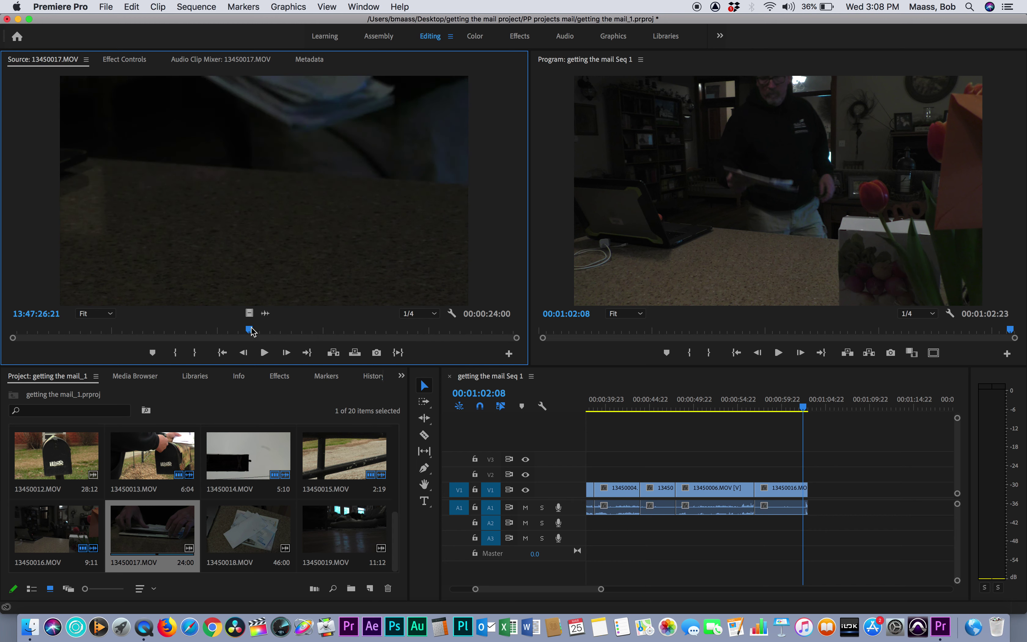
Step: Scrub through the 46-second envelope clip 13450018, then through the sequence's current ending
double_click(250, 532)
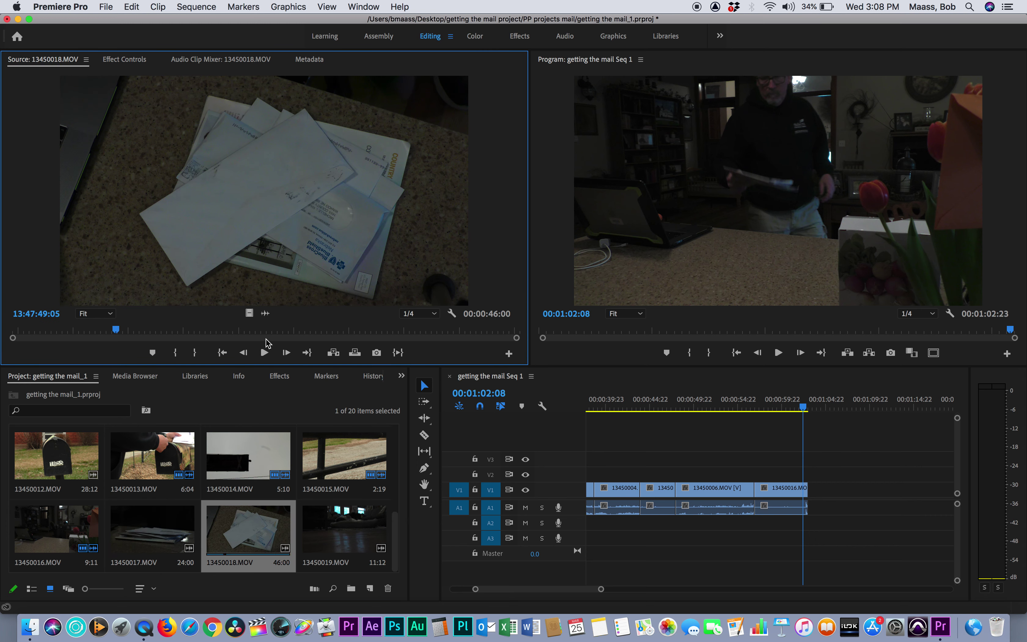
left_click_drag(115, 331, 242, 335)
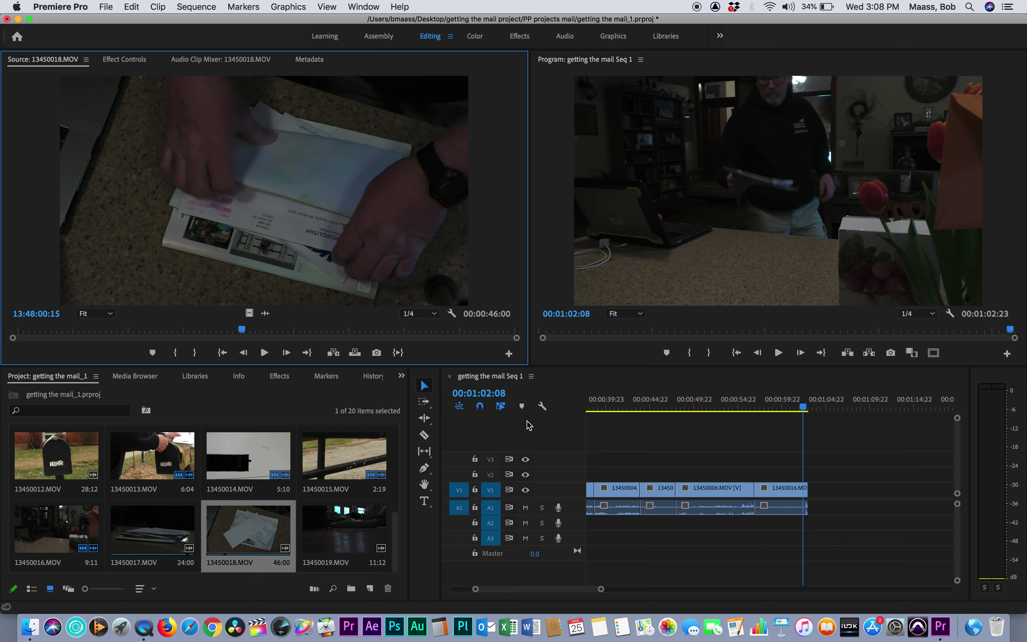
mouse_move(803, 408)
left_mouse_down()
mouse_move(787, 410)
mouse_move(800, 411)
left_mouse_up()
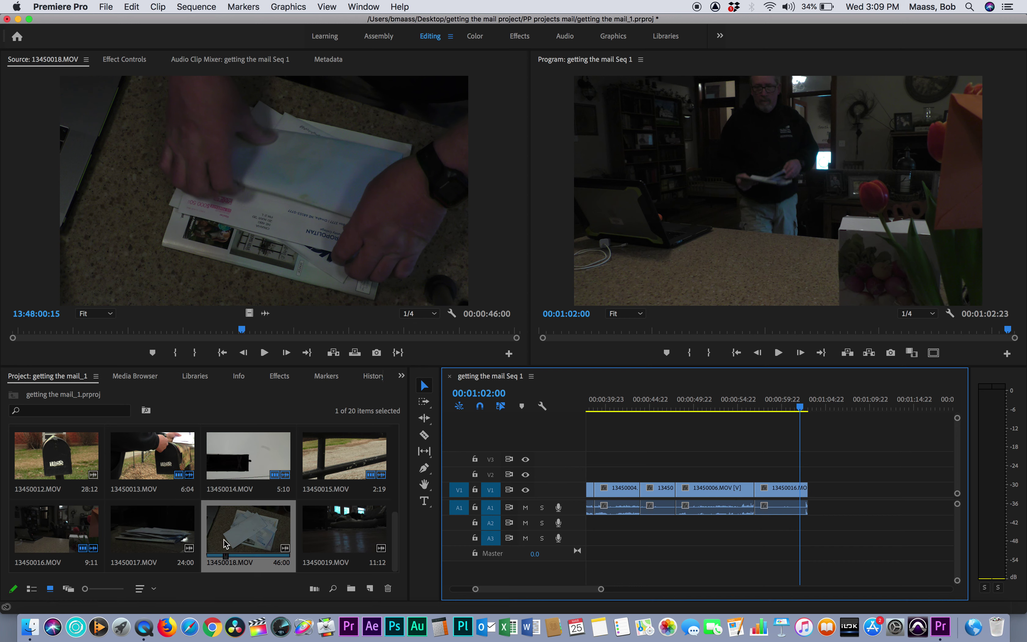
Step: Mark a 00:00:05:08 section of 13450017 and place it on V1 after 13450016
double_click(156, 531)
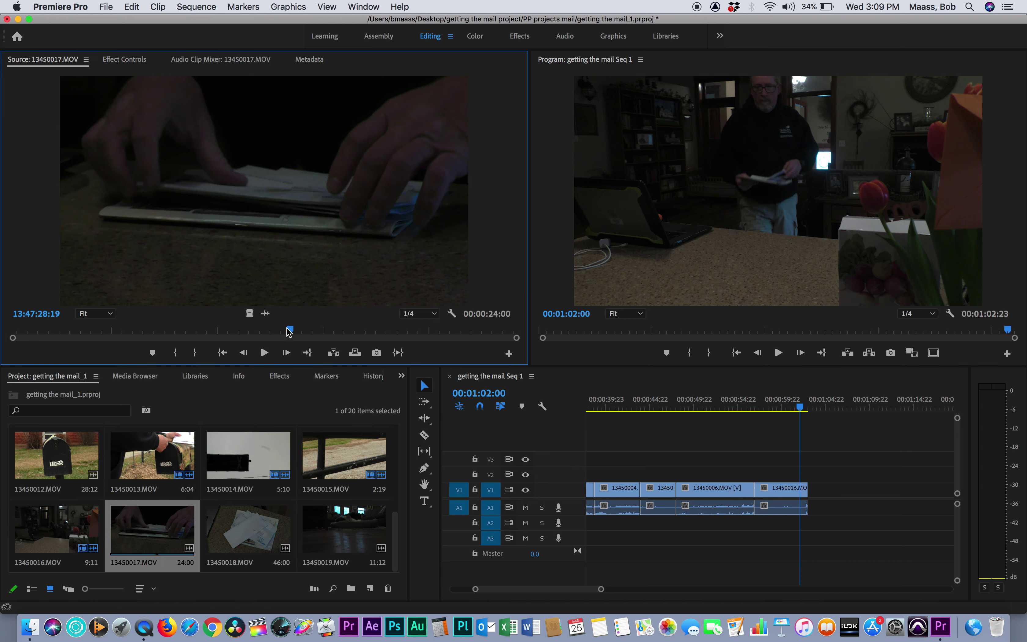
left_click_drag(289, 333, 336, 332)
key("i")
key("o")
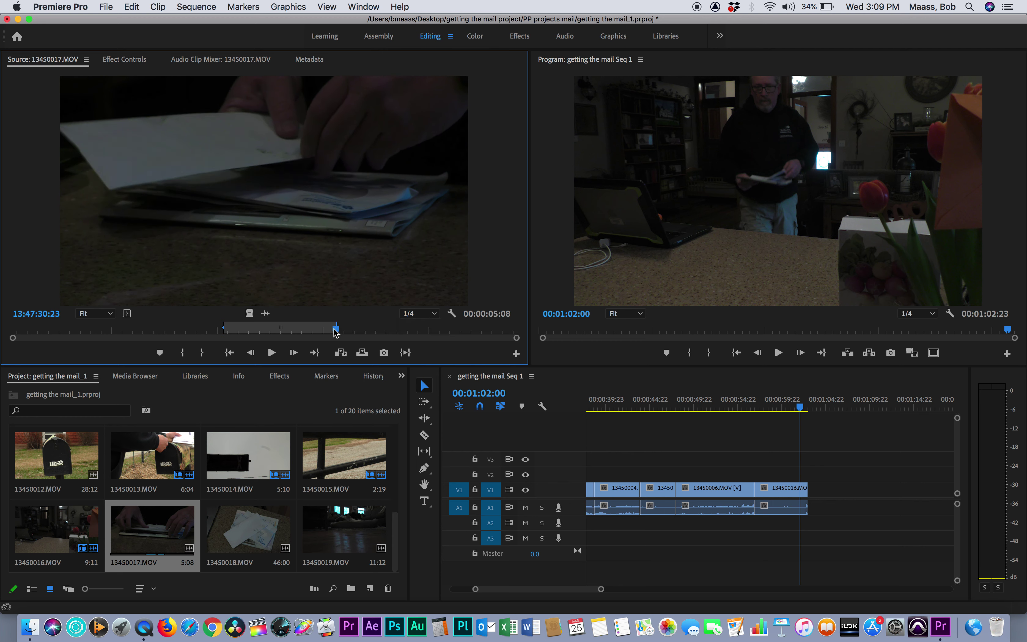
left_click_drag(736, 373, 821, 488)
double_click(255, 538)
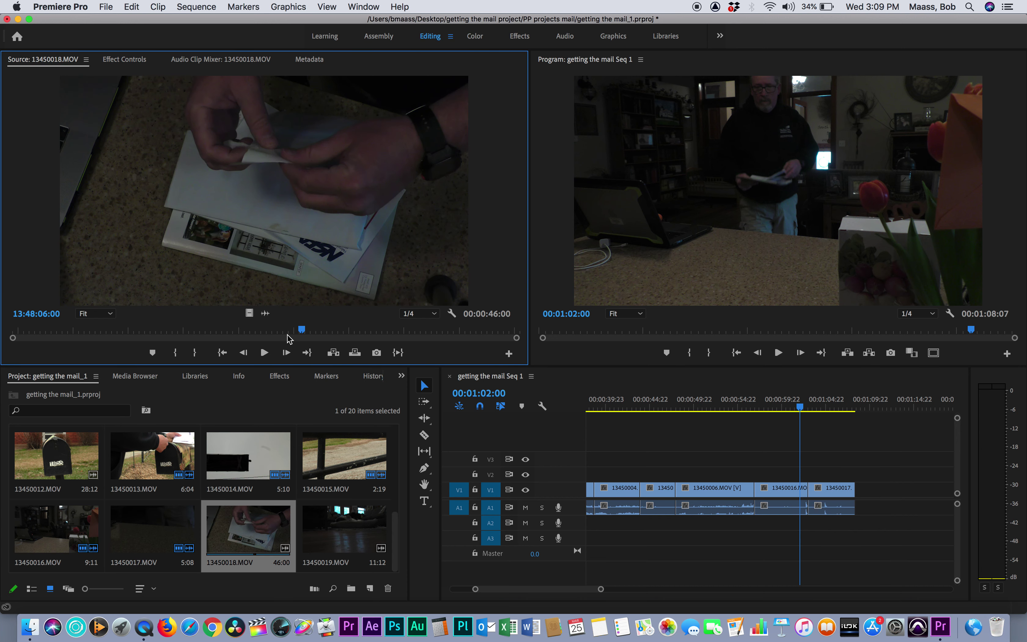
Step: Mark a 00:00:12:04 range of envelope clip 13450018 and add it after 13450017
left_click_drag(302, 338, 282, 338)
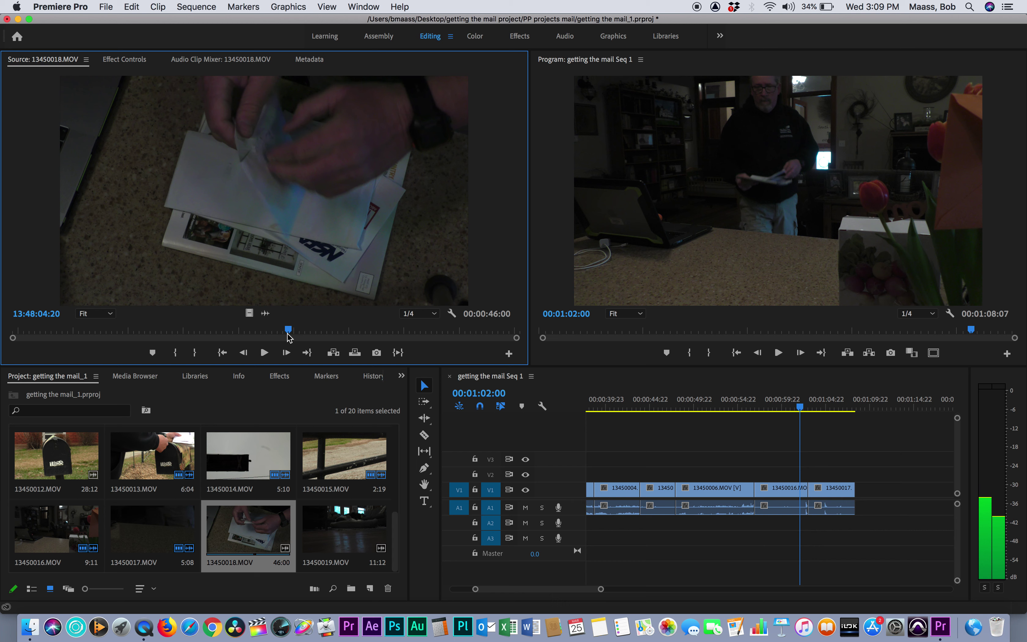
left_click_drag(288, 337, 264, 337)
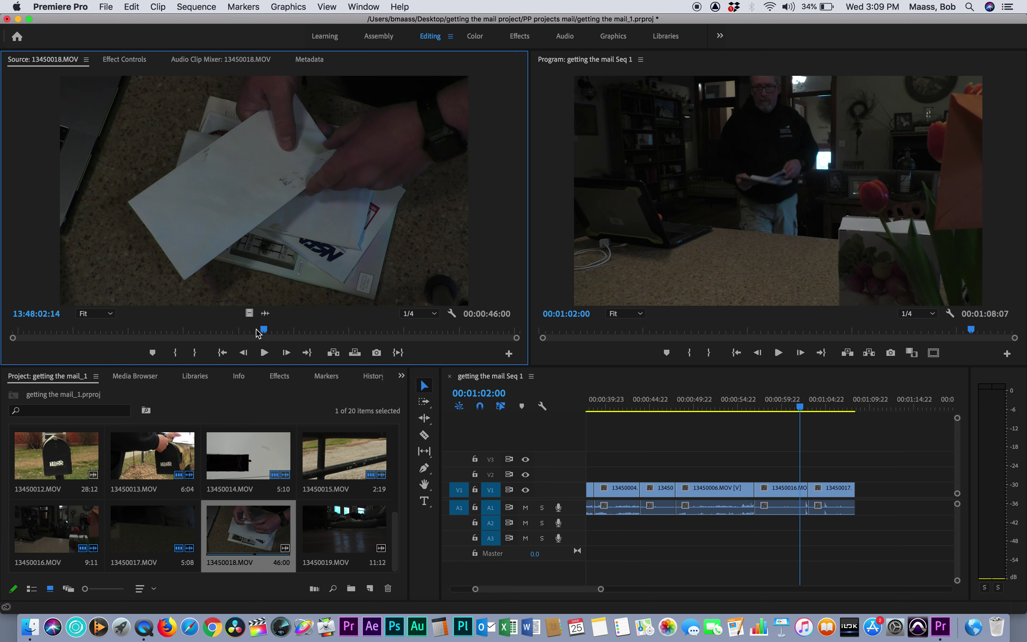
left_click_drag(264, 332, 259, 332)
key("i")
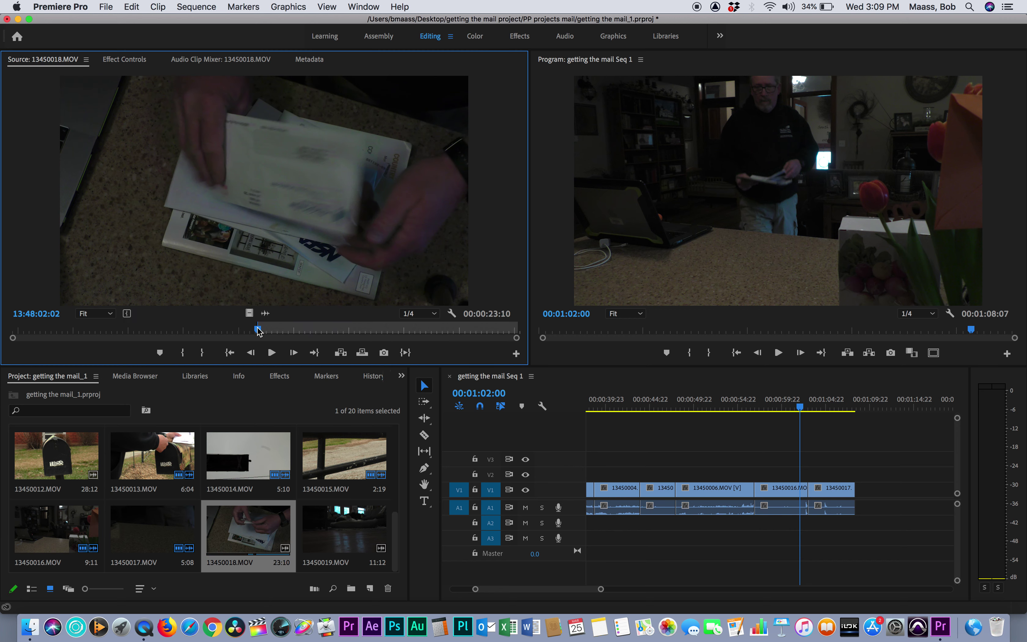
key("space")
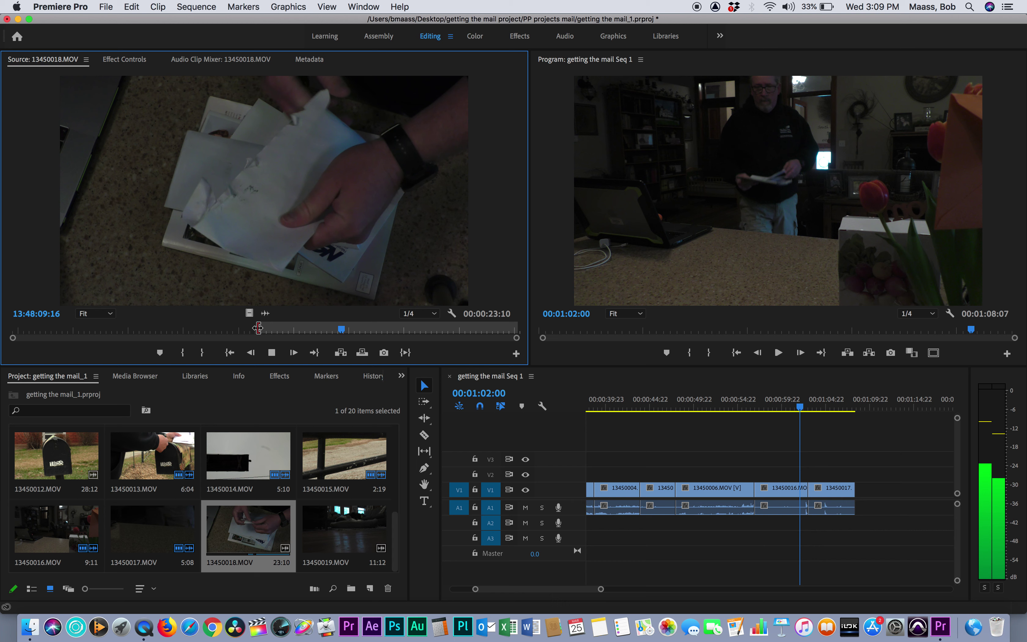
key("space")
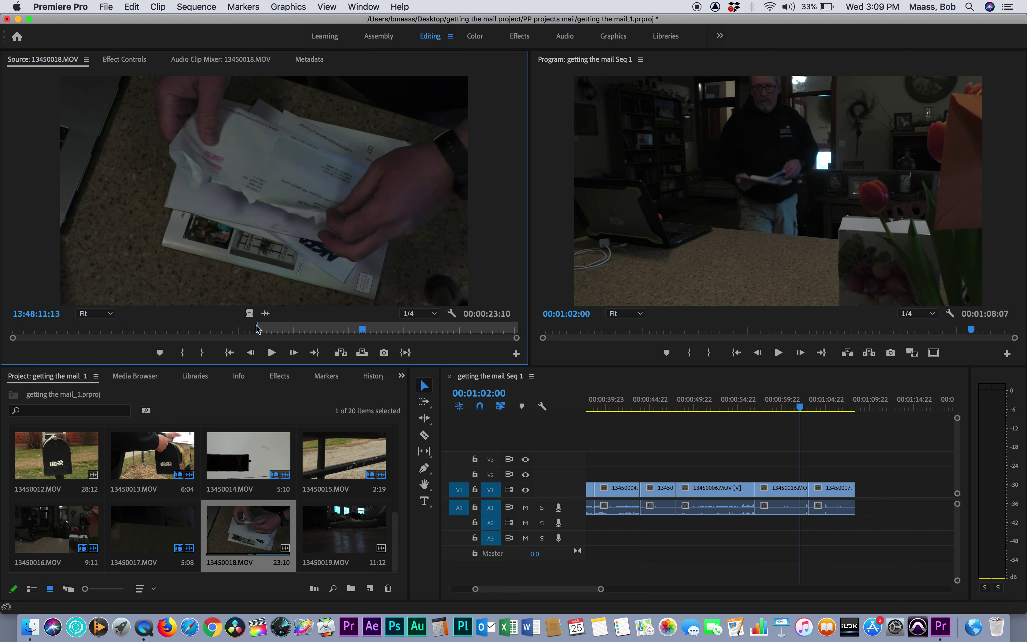
key("space")
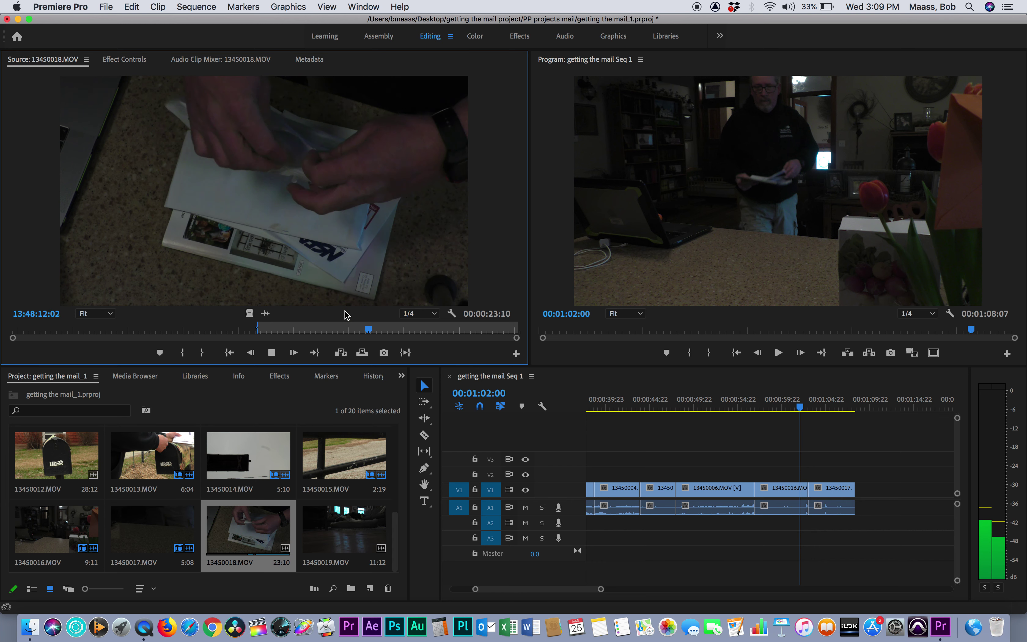
mouse_move(402, 330)
left_mouse_down()
mouse_move(382, 331)
mouse_move(391, 331)
left_mouse_up()
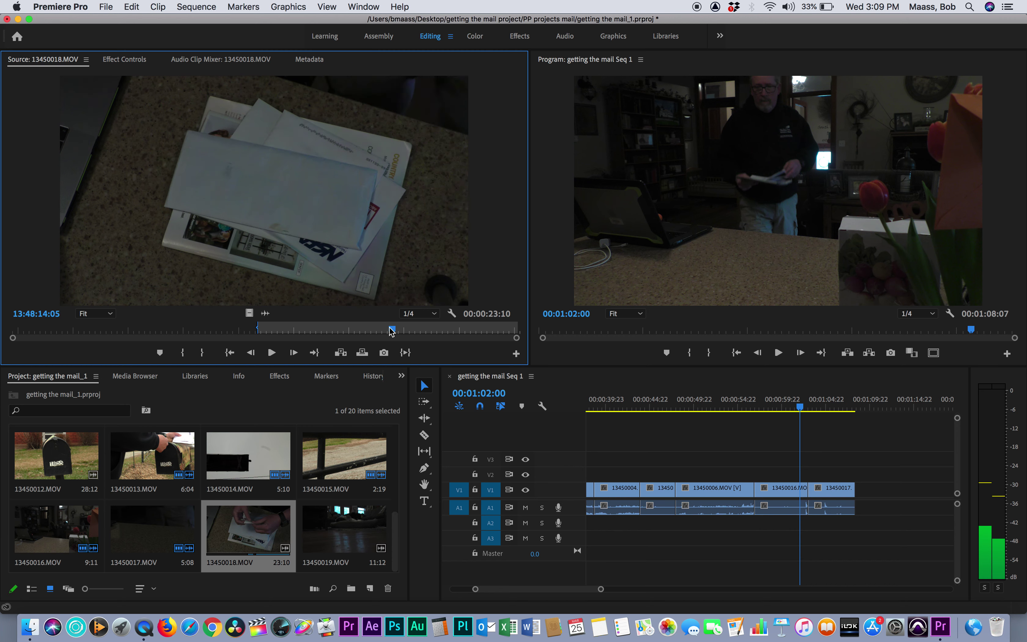
key("o")
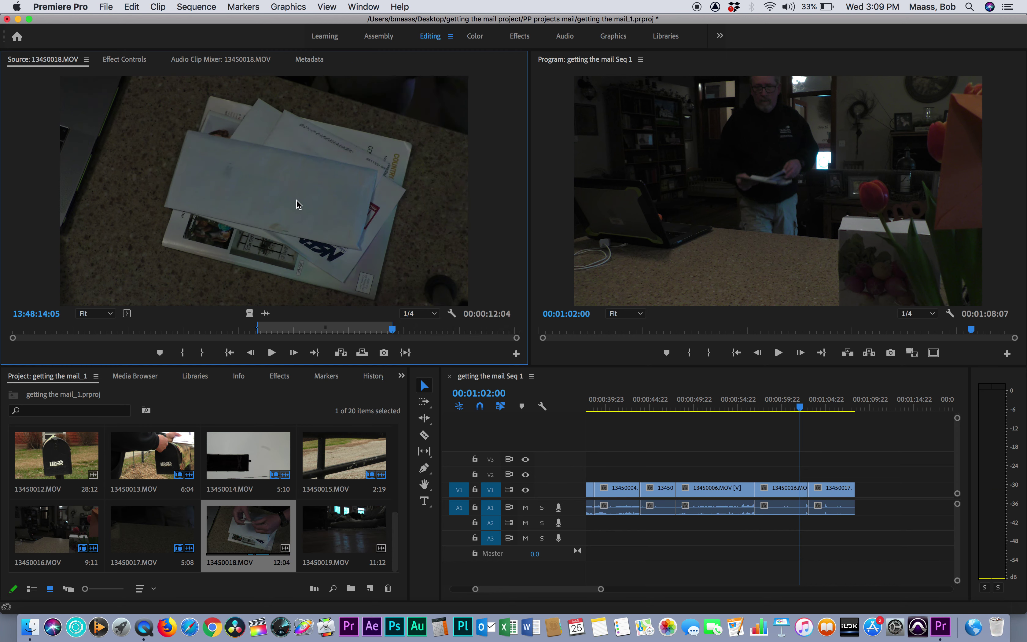
left_click_drag(705, 360, 883, 488)
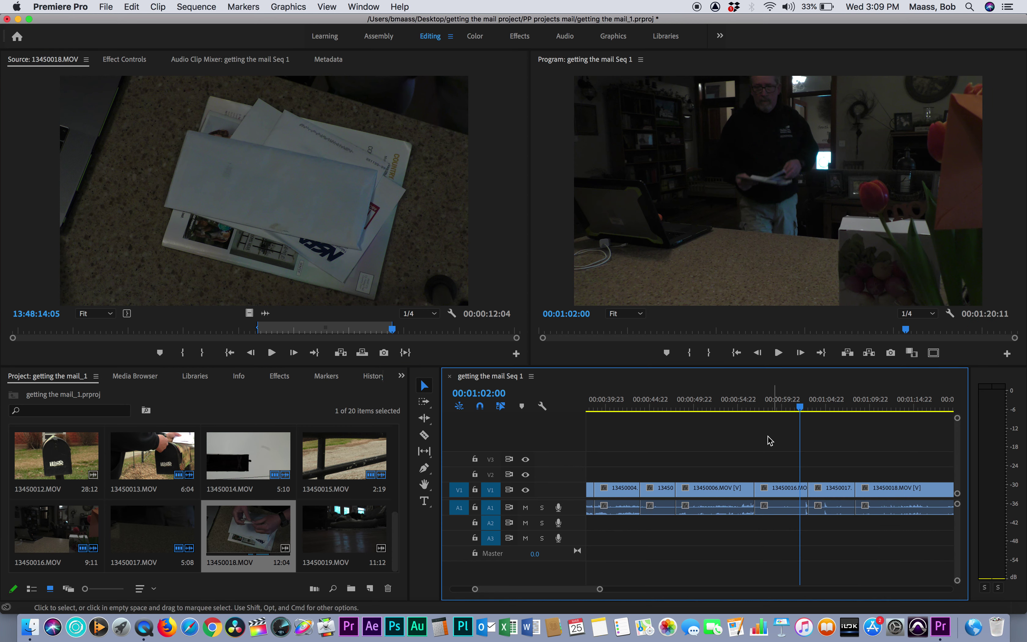
left_click(757, 410)
key("space")
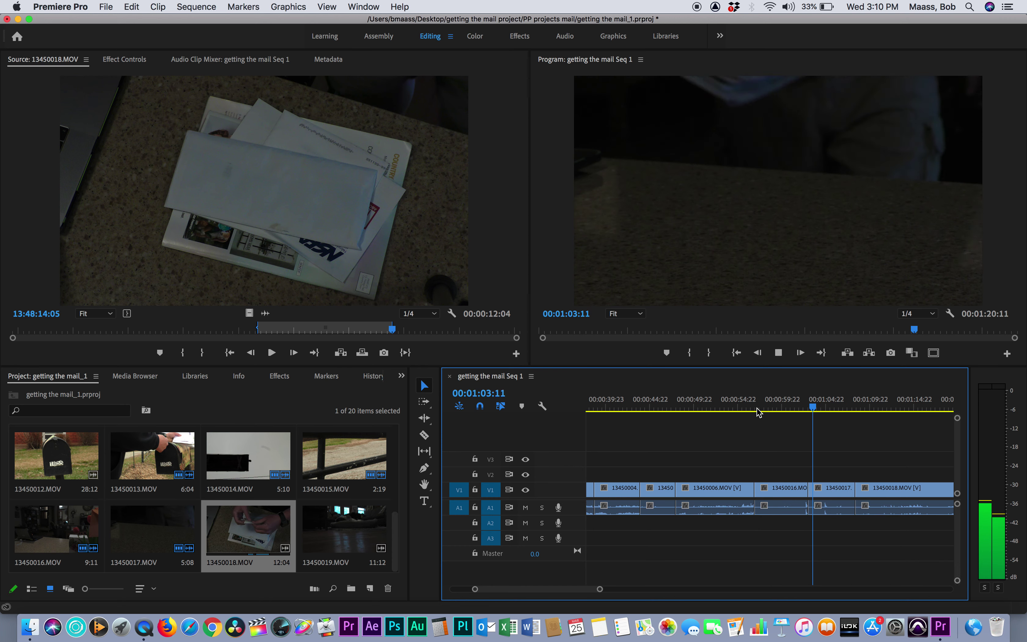
key("space")
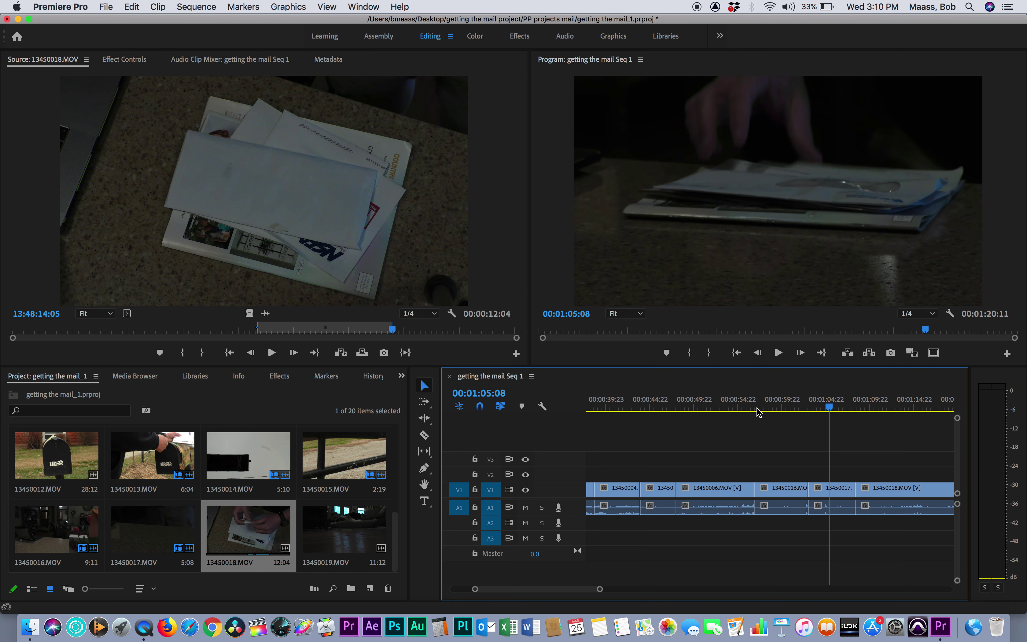
left_click_drag(826, 409, 799, 410)
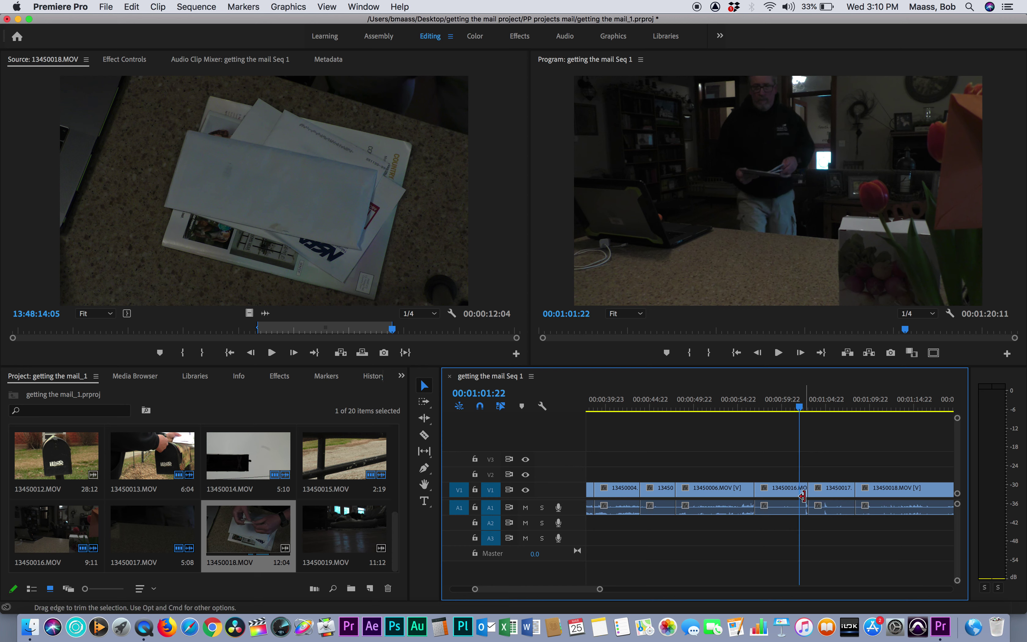
Step: Trim the end of clip 13450016 shorter, undoing a first attempt at deleting the gap
scroll(803, 496, "up", 5)
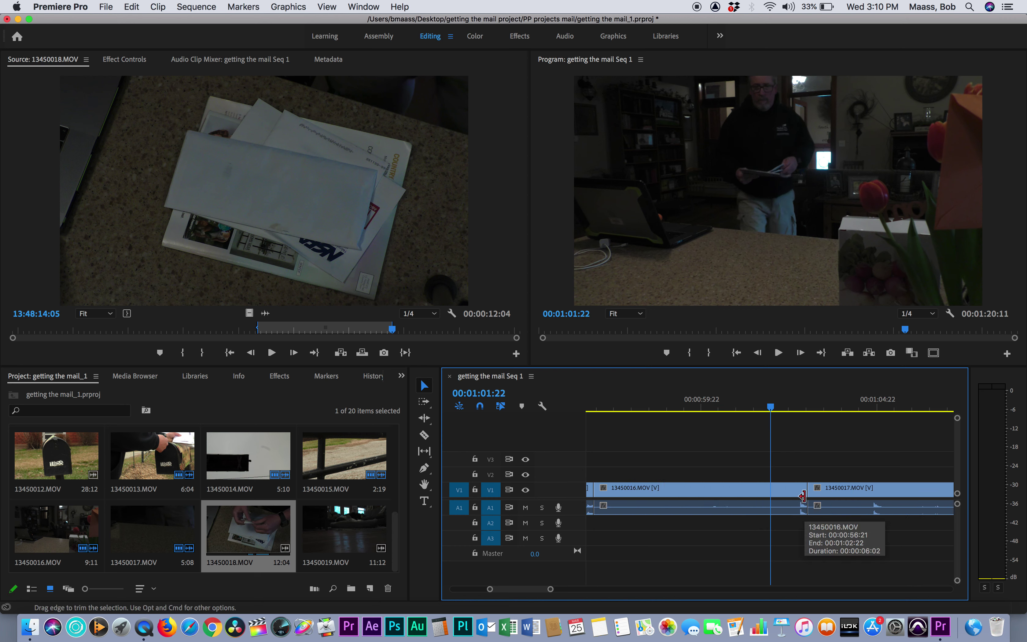
left_click_drag(803, 491, 791, 492)
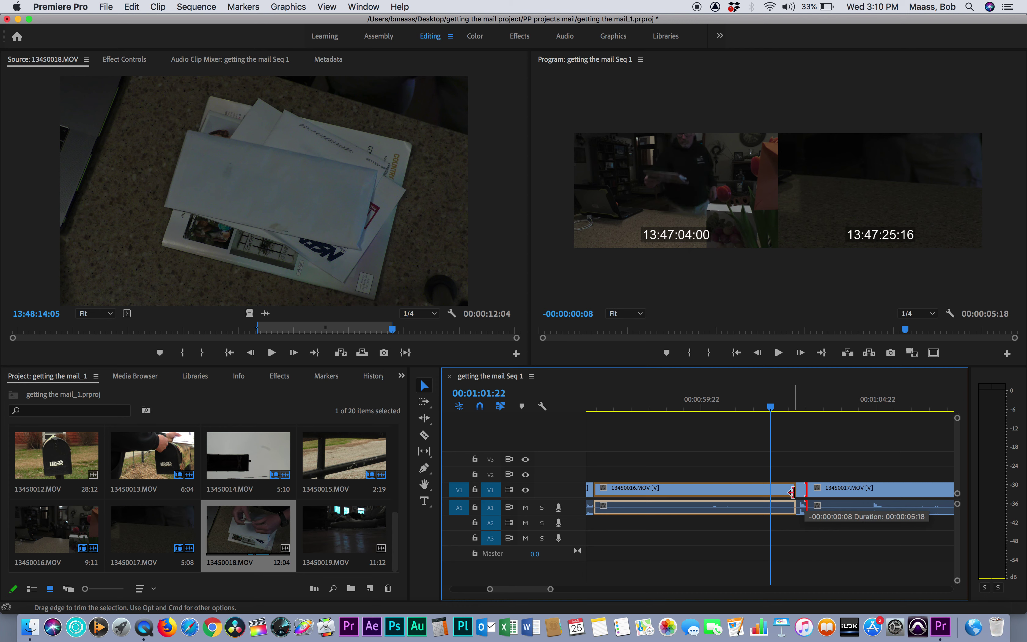
left_click_drag(792, 492, 873, 484)
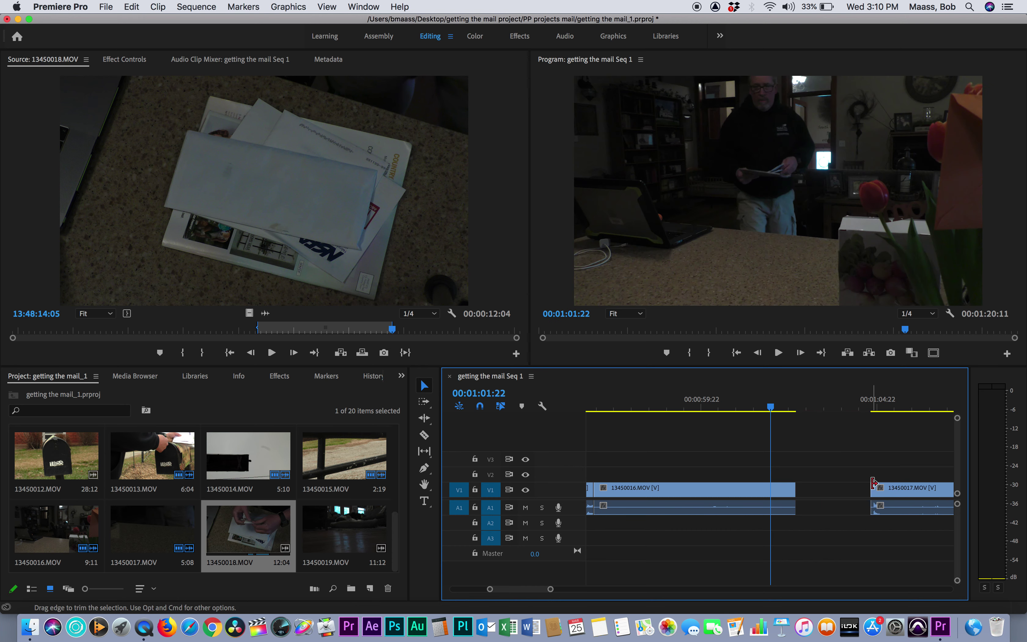
left_click(824, 495)
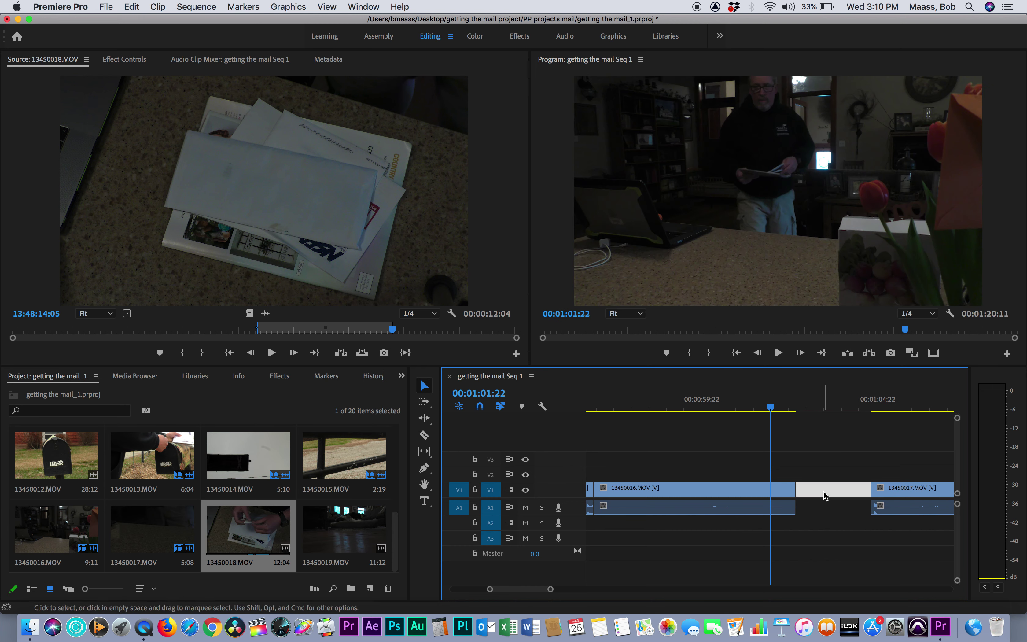
key("minus")
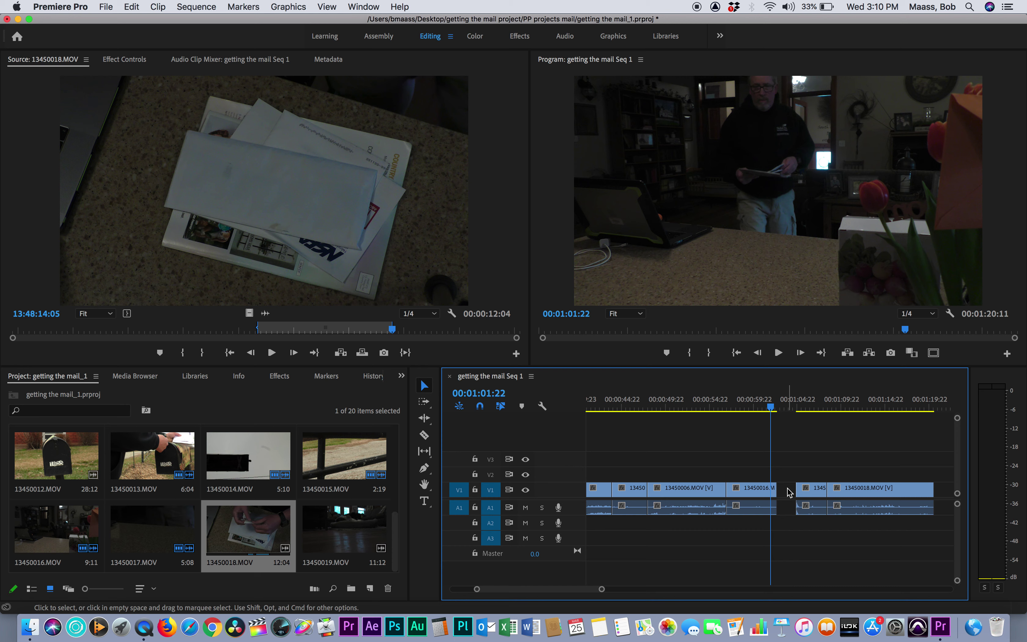
key("Delete")
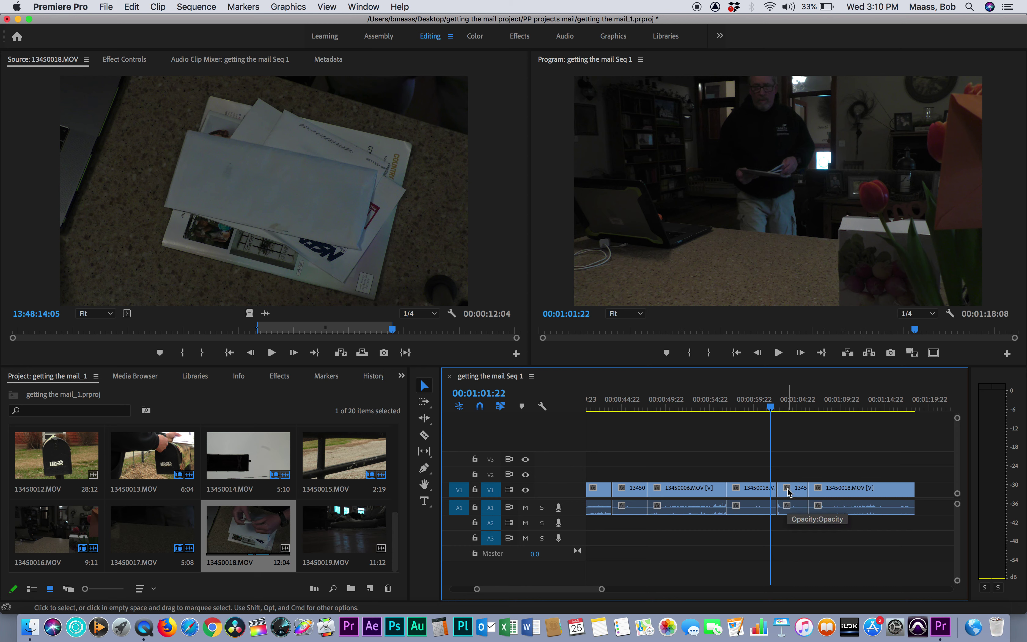
key("super+z")
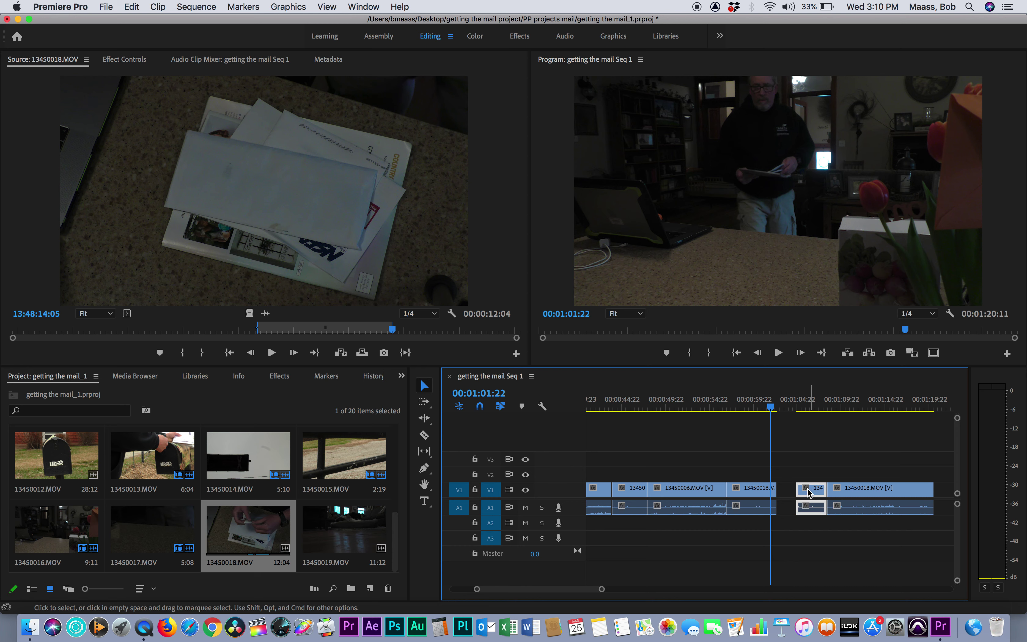
Step: Slide 13450017 and 13450018 left and ripple-delete the remaining gap, giving a 00:01:18:08 sequence
left_click_drag(808, 492, 790, 493)
left_click_drag(854, 492, 822, 487)
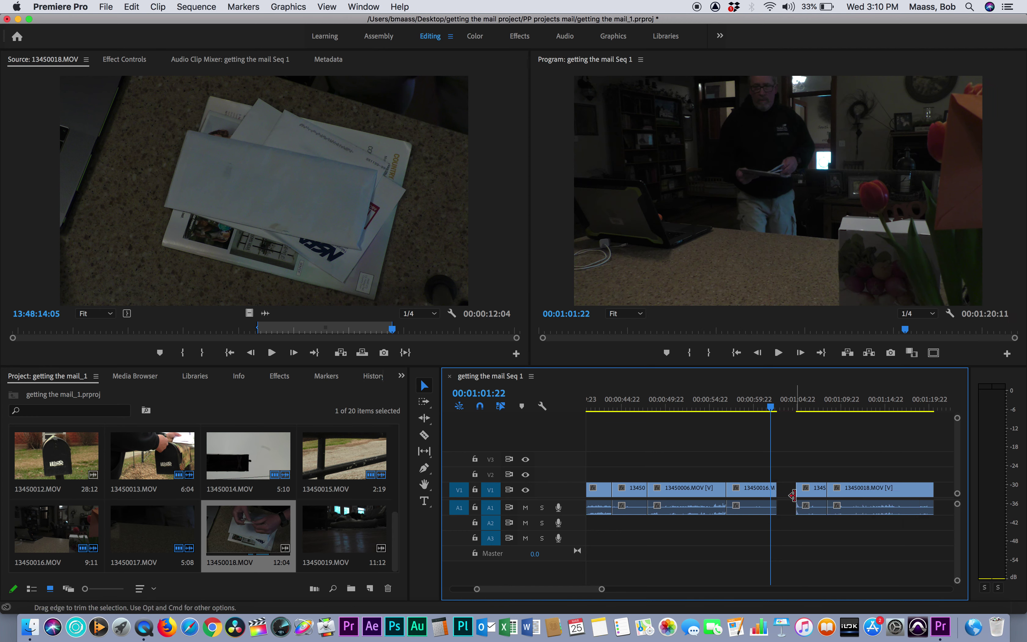
left_click(788, 508)
right_click(788, 512)
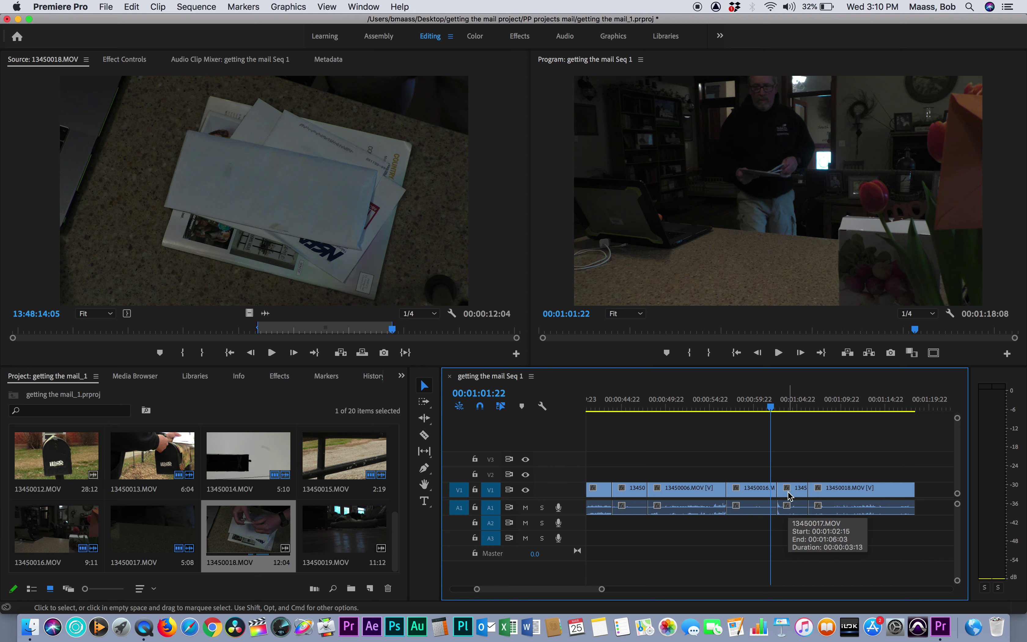
left_click(815, 526)
left_click(737, 407)
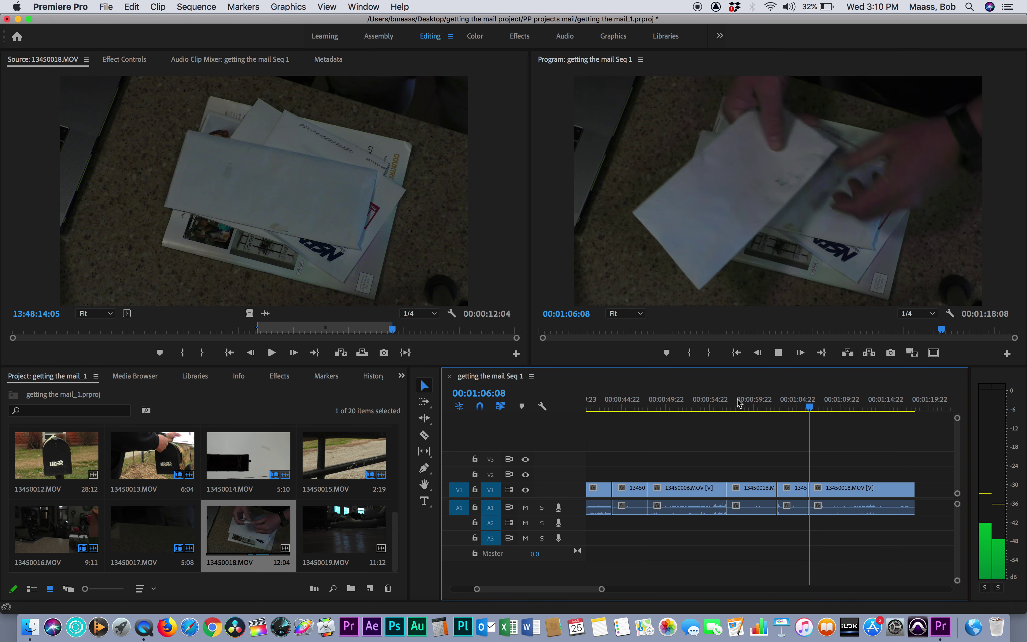
Step: Trim 13450018's opening to 00:00:11:17, close the gap, and play across the join
key("space")
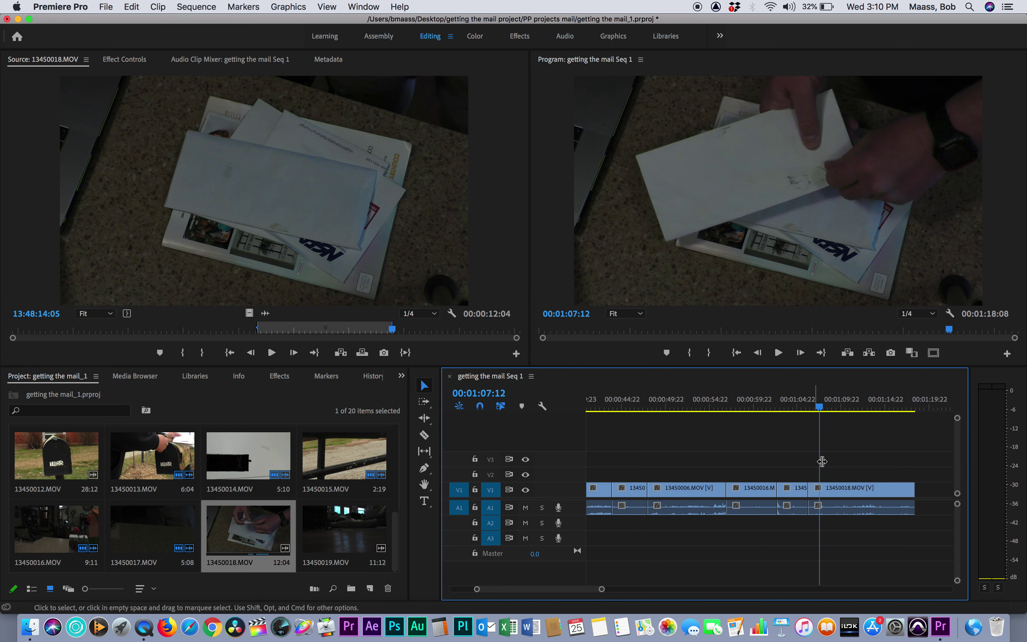
left_click_drag(819, 408, 816, 411)
key("=")
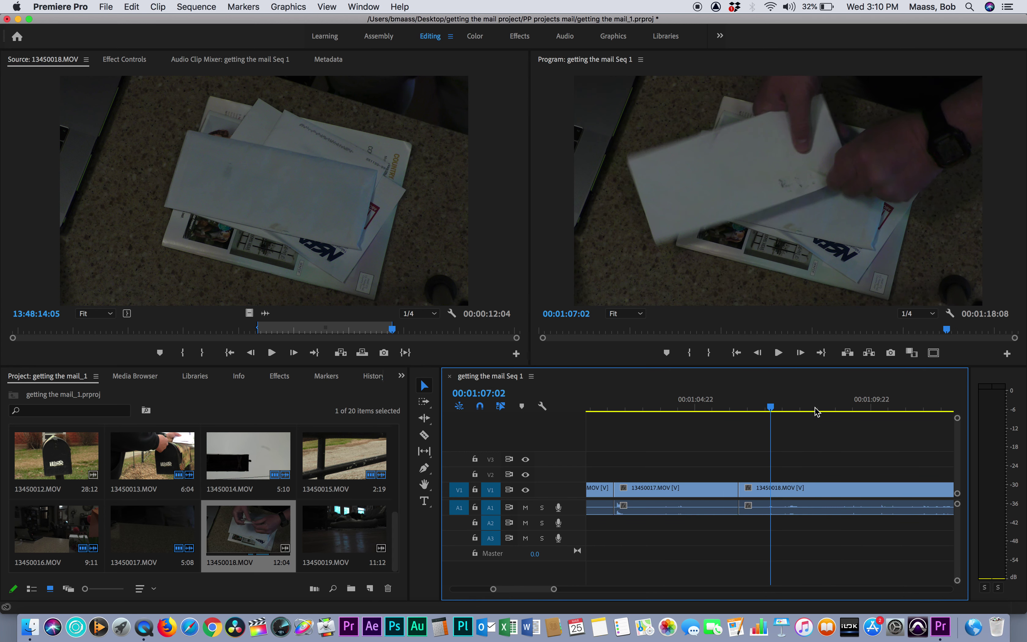
left_click_drag(679, 407, 755, 411)
left_click_drag(740, 489, 756, 489)
key("Delete")
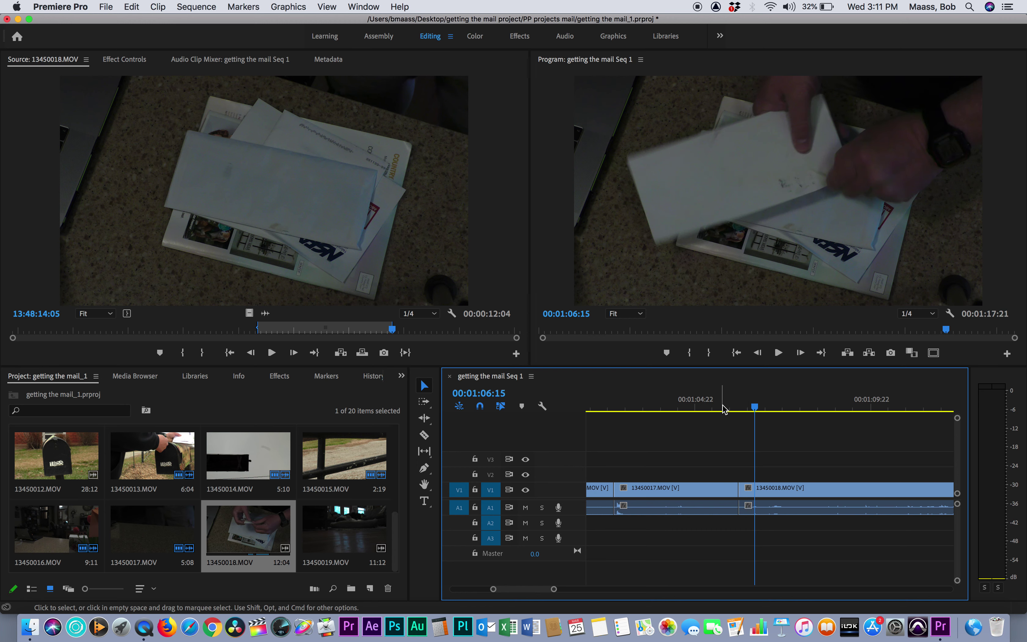
left_click(707, 407)
key("space")
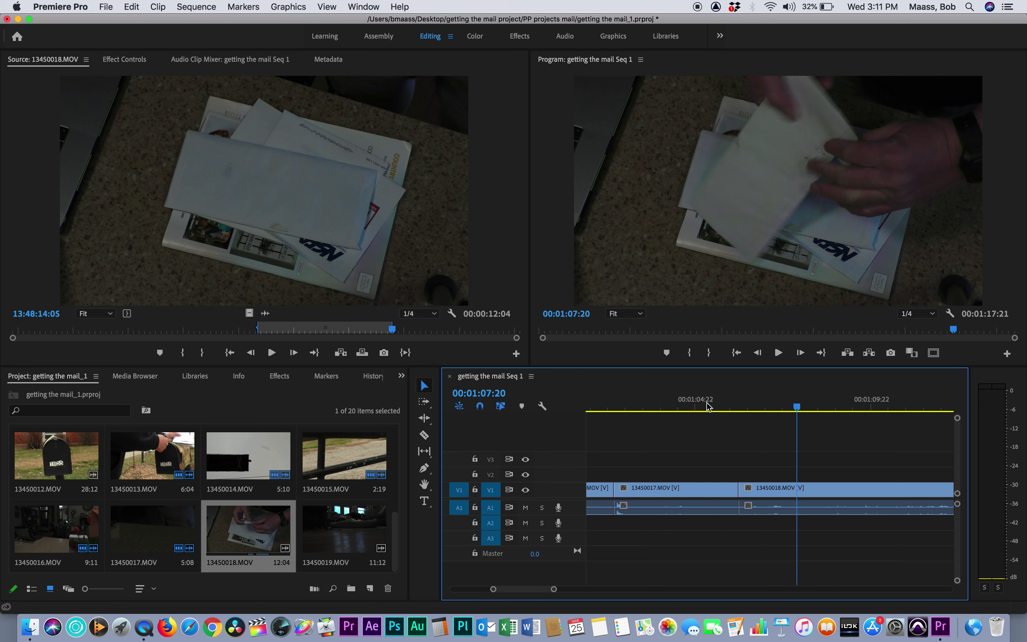
Step: Save the getting the mail_1 project with Cmd+S, with the sequence at 00:01:17:21
key("super+s")
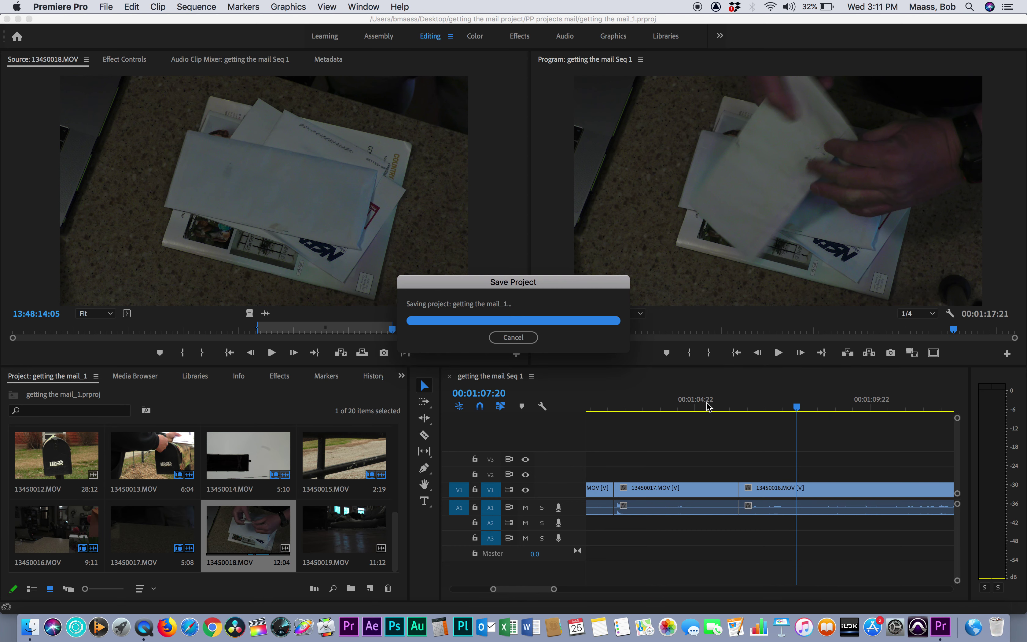